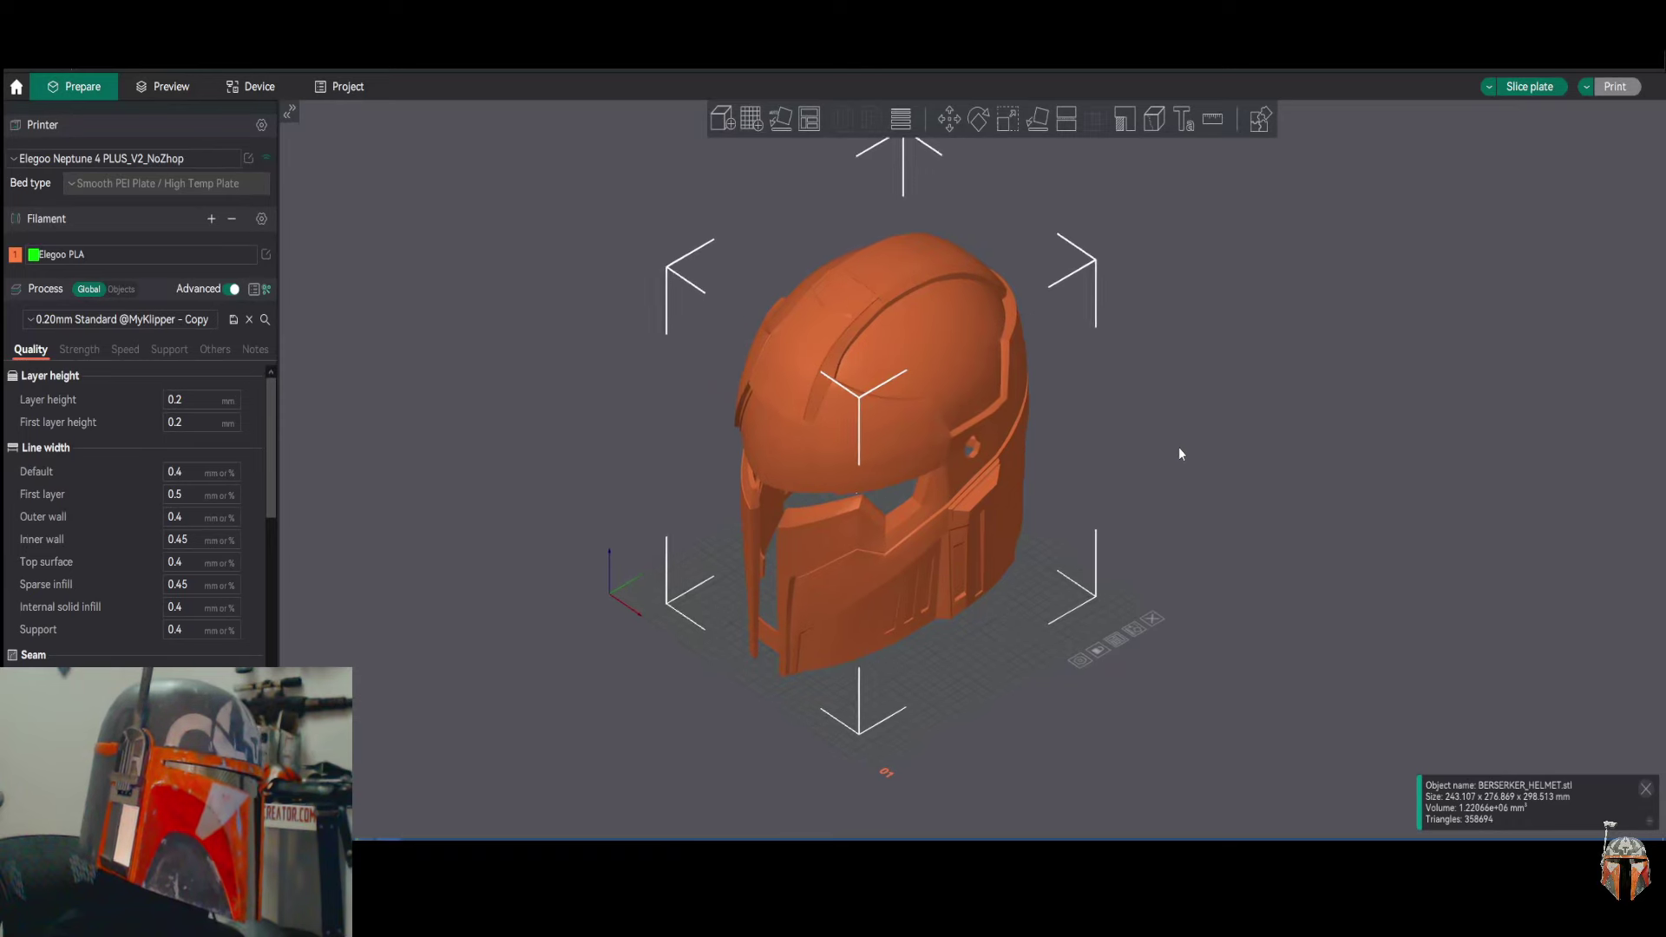
Tilt the helmet backward about the X axis to a rotation of -25°.
right_drag(1174, 442, 1204, 472)
drag(1205, 478, 1171, 478)
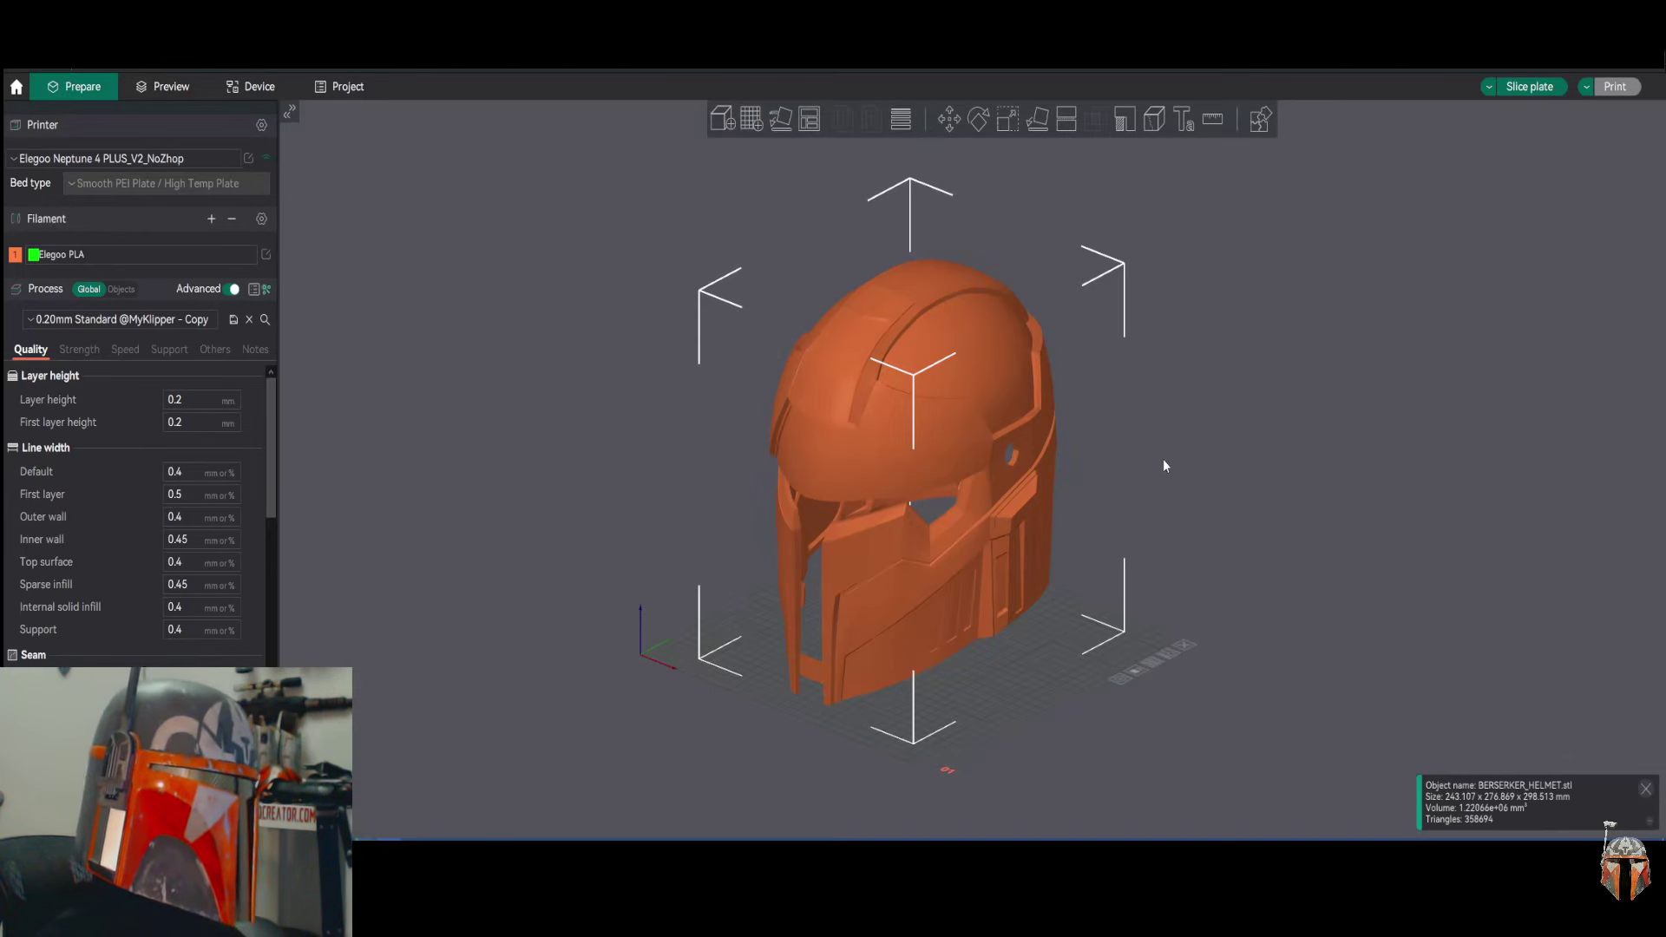
drag(1185, 471, 1226, 431)
scroll(1142, 468, up, 4)
scroll(1225, 396, down, 2)
drag(1203, 519, 1211, 488)
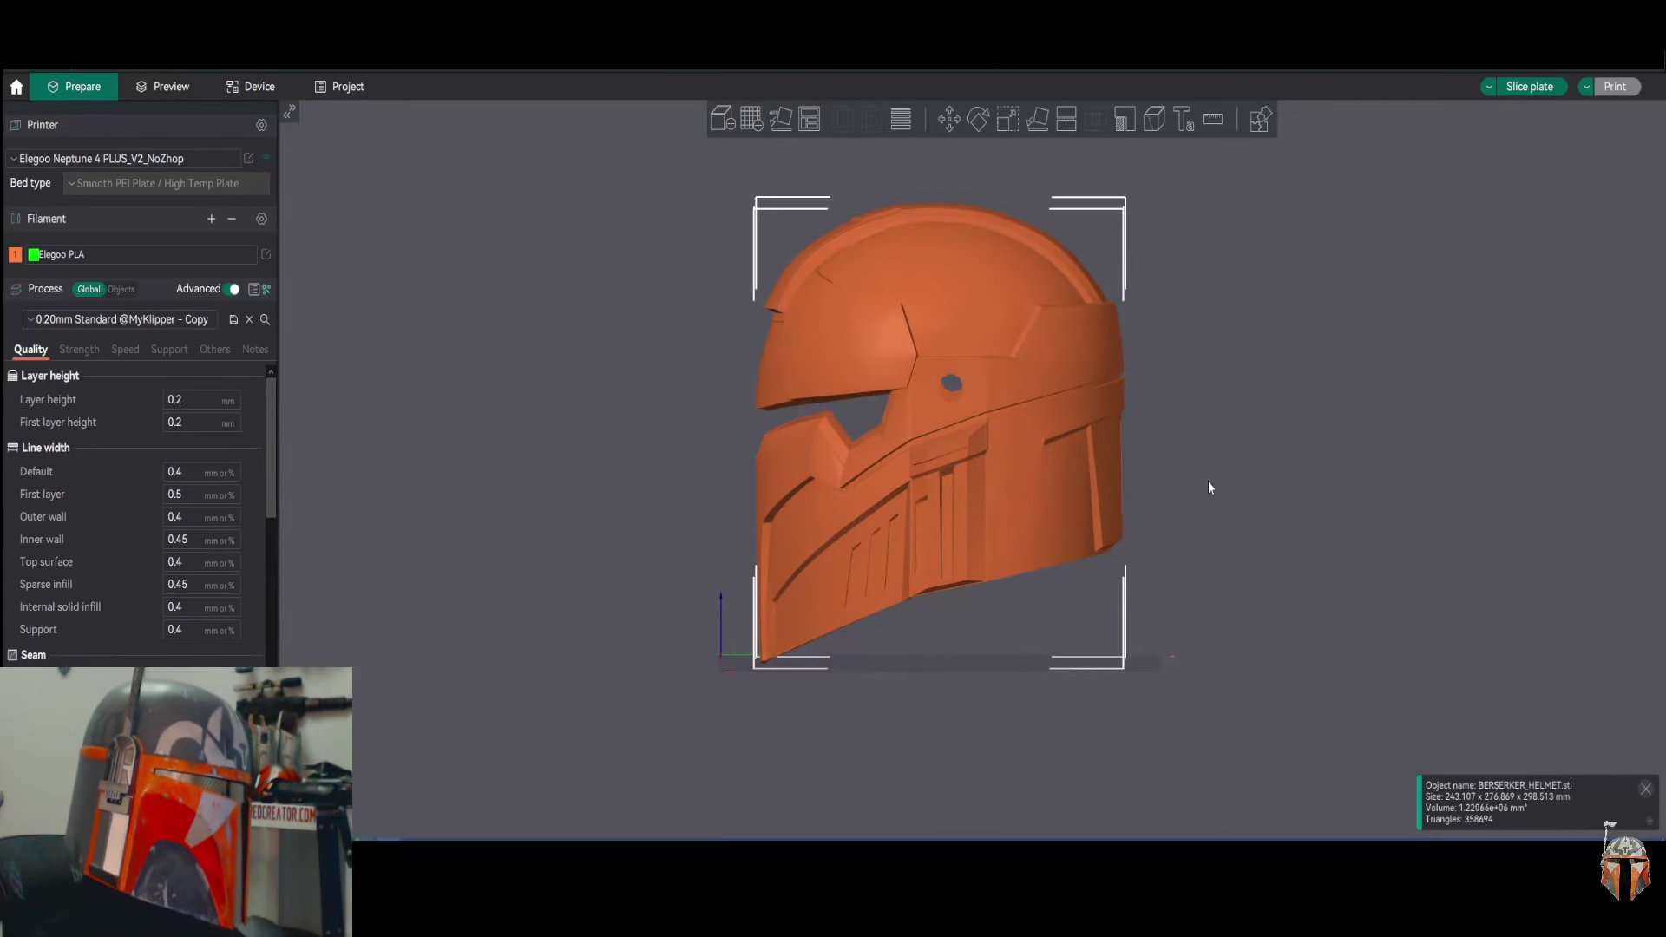
right_drag(1224, 469, 1230, 450)
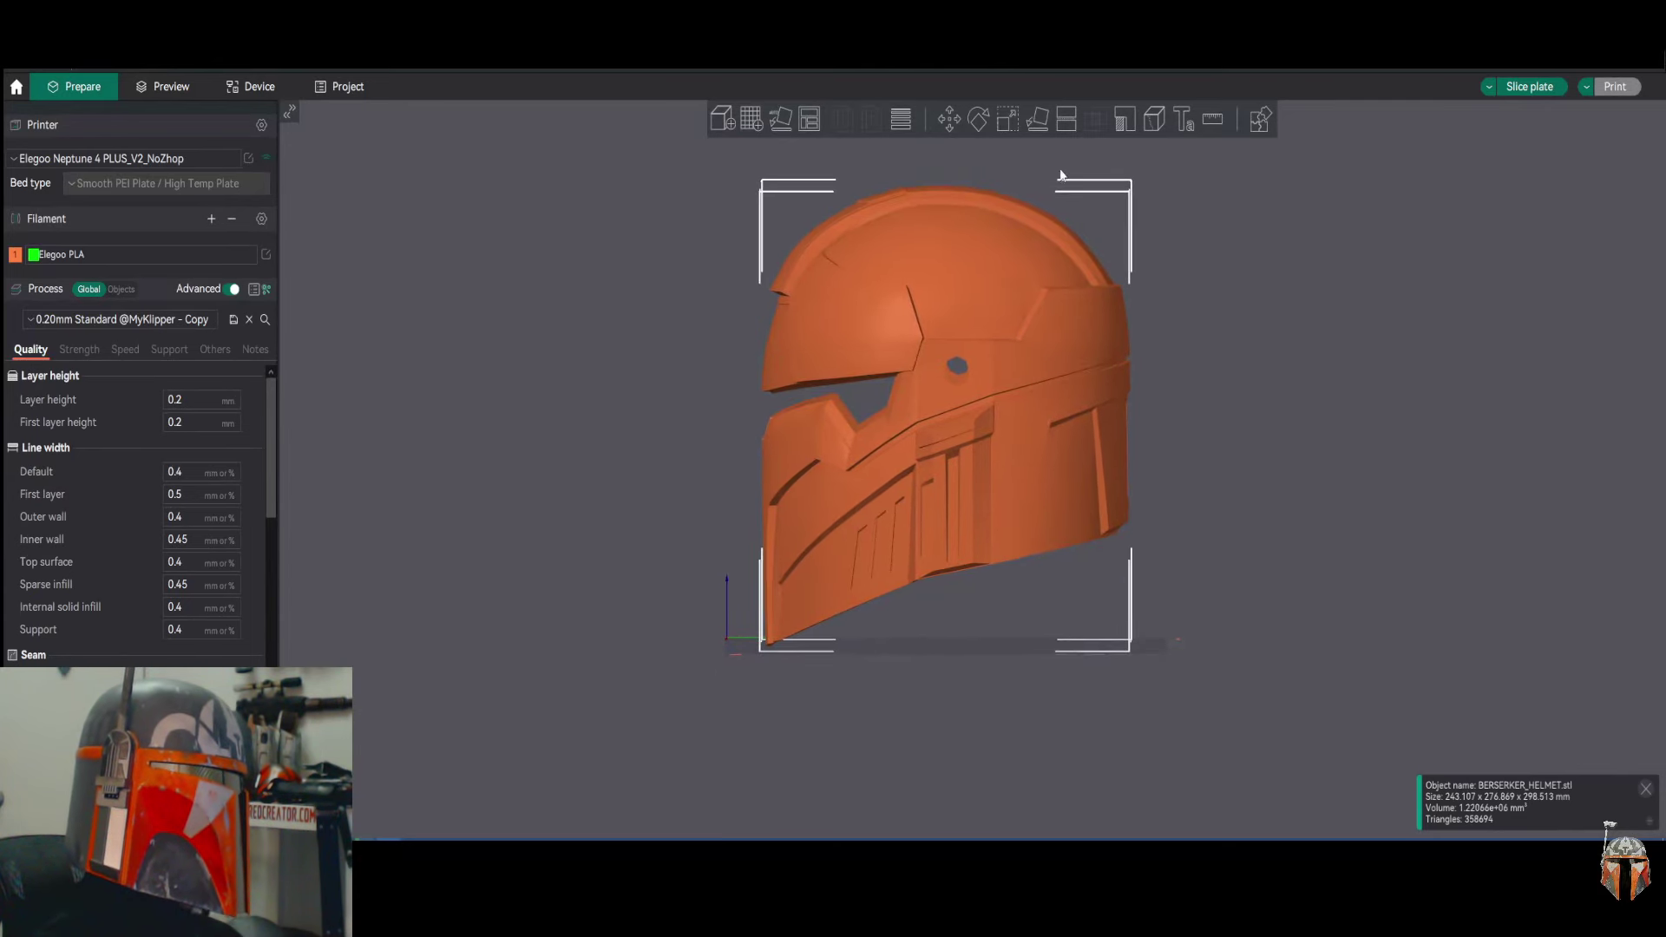
click(979, 127)
drag(652, 452, 698, 355)
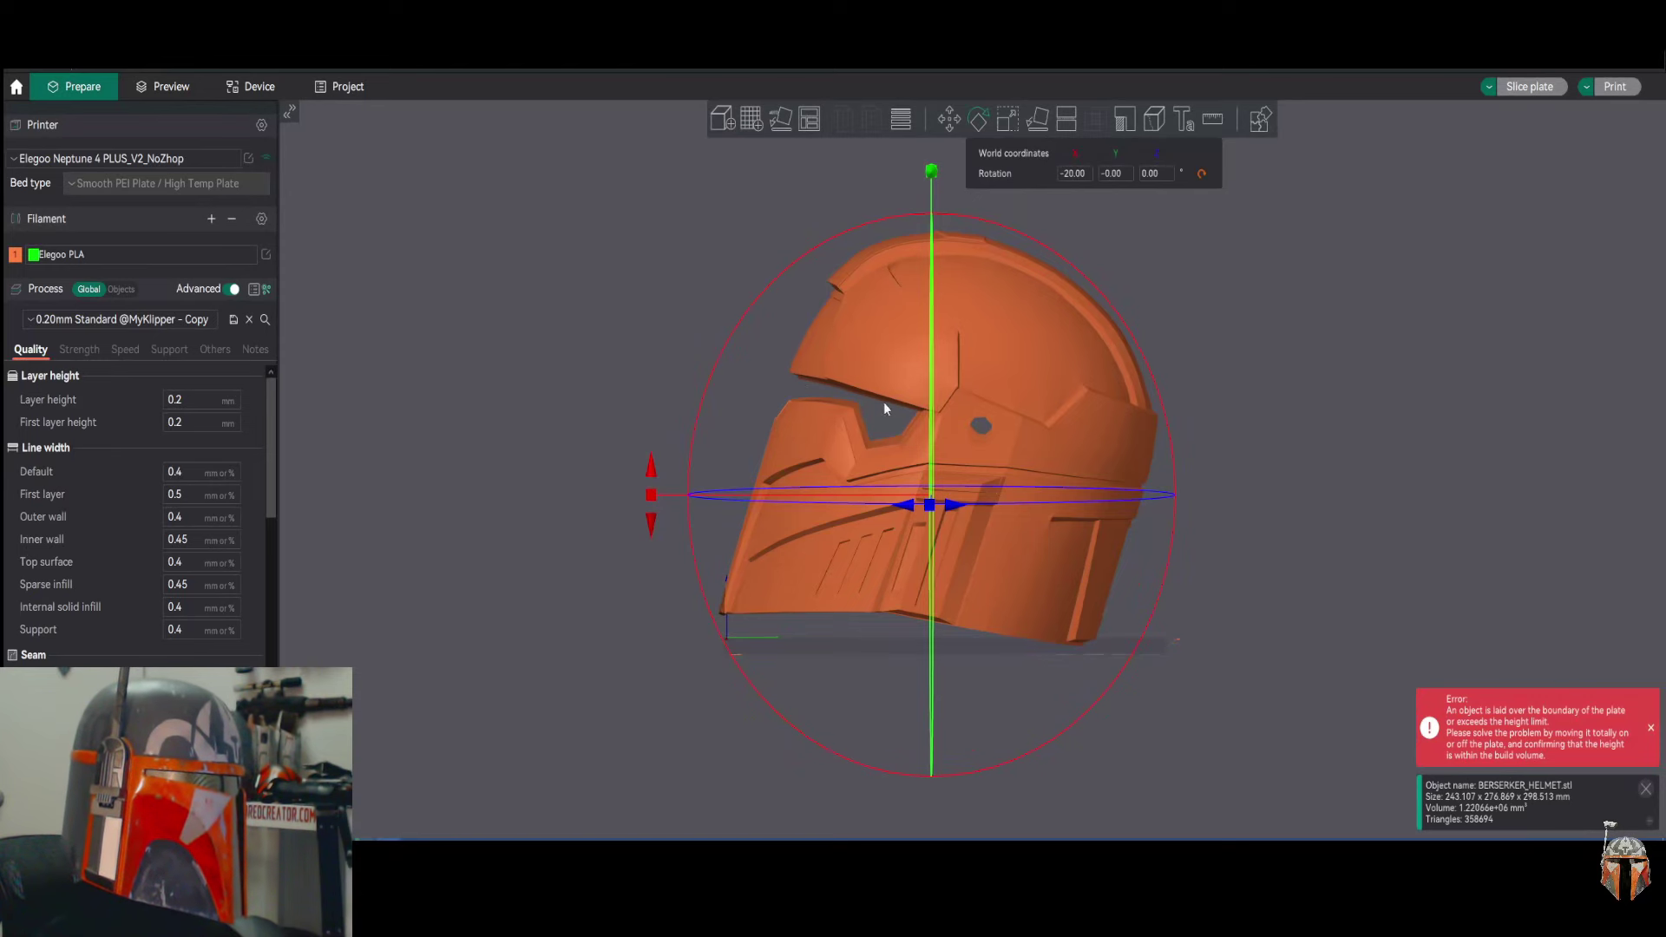
drag(652, 496, 691, 484)
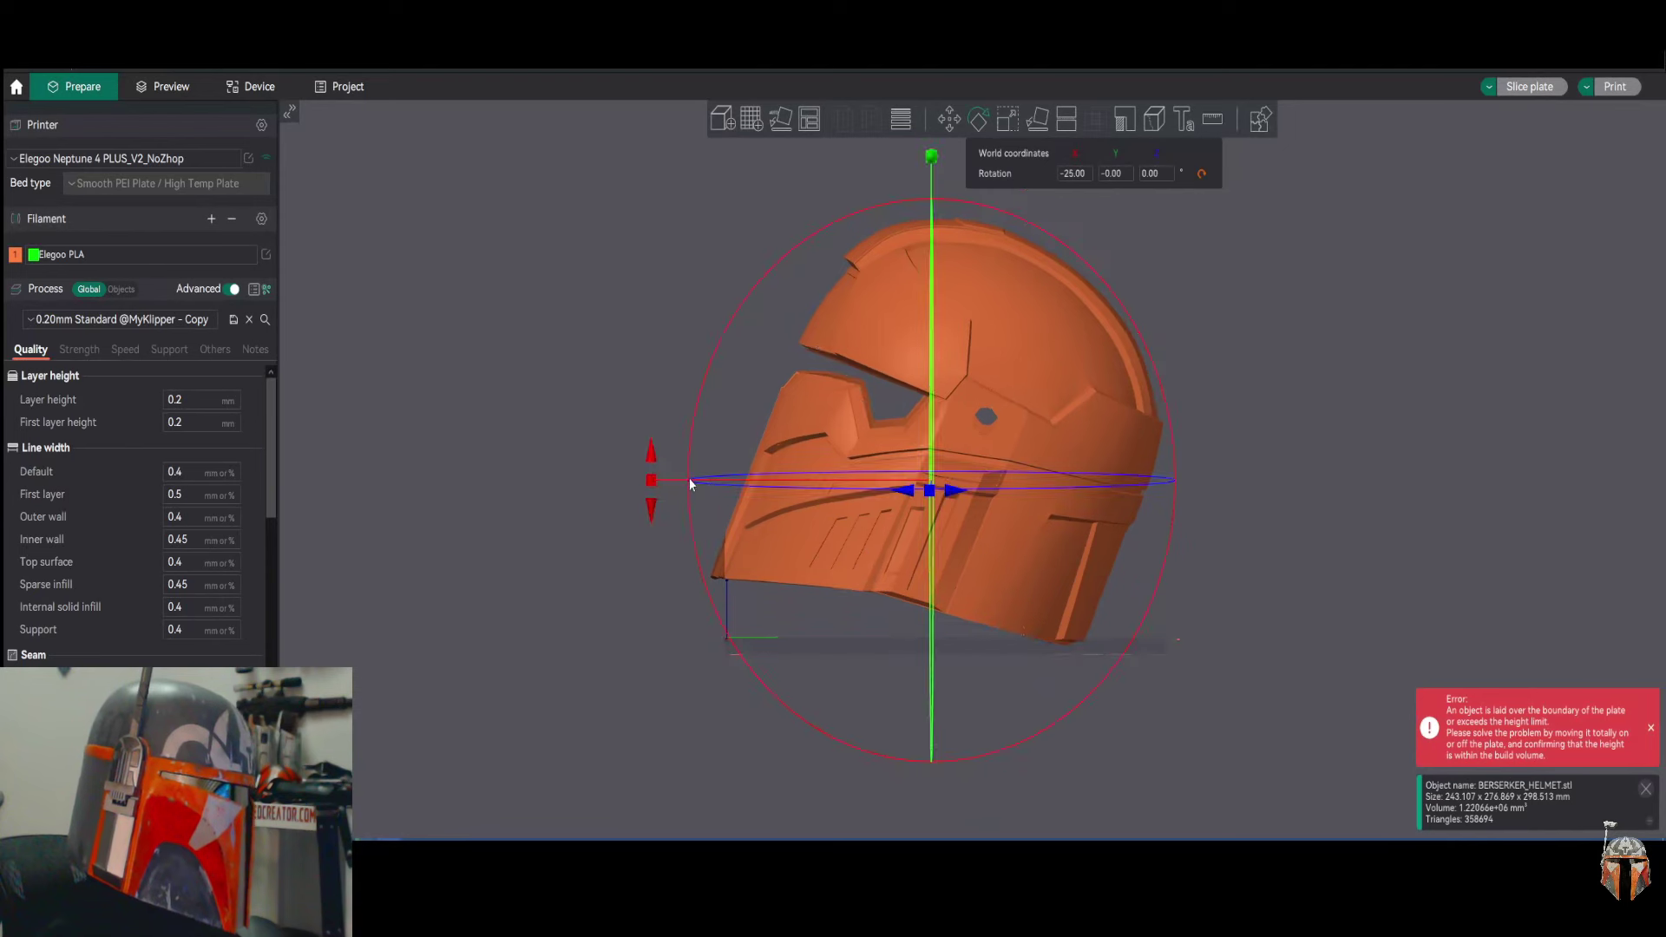
Examine the tilted helmet from the side, front and below, checking the visor opening and lower edge.
right_drag(1211, 484, 1244, 479)
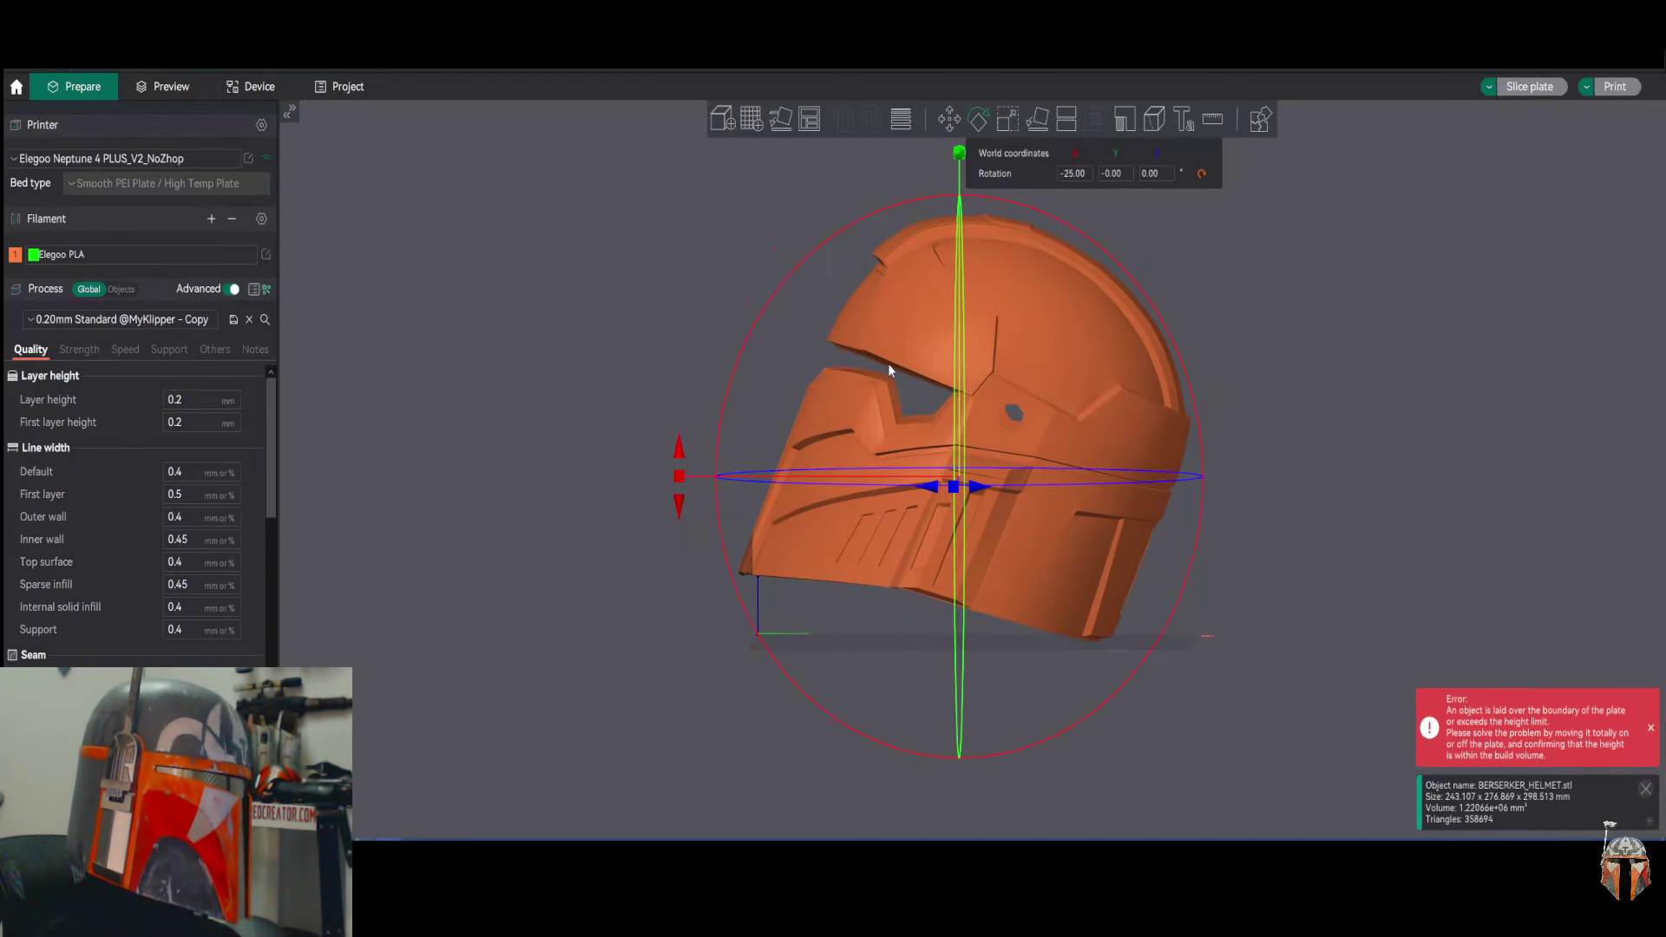
mouse_move(678, 310)
mouse_down()
mouse_move(658, 323)
mouse_move(777, 321)
mouse_move(700, 322)
mouse_up()
scroll(1285, 352, up, 5)
right_drag(1210, 372, 1301, 320)
drag(1305, 325, 1134, 387)
drag(1380, 333, 1251, 361)
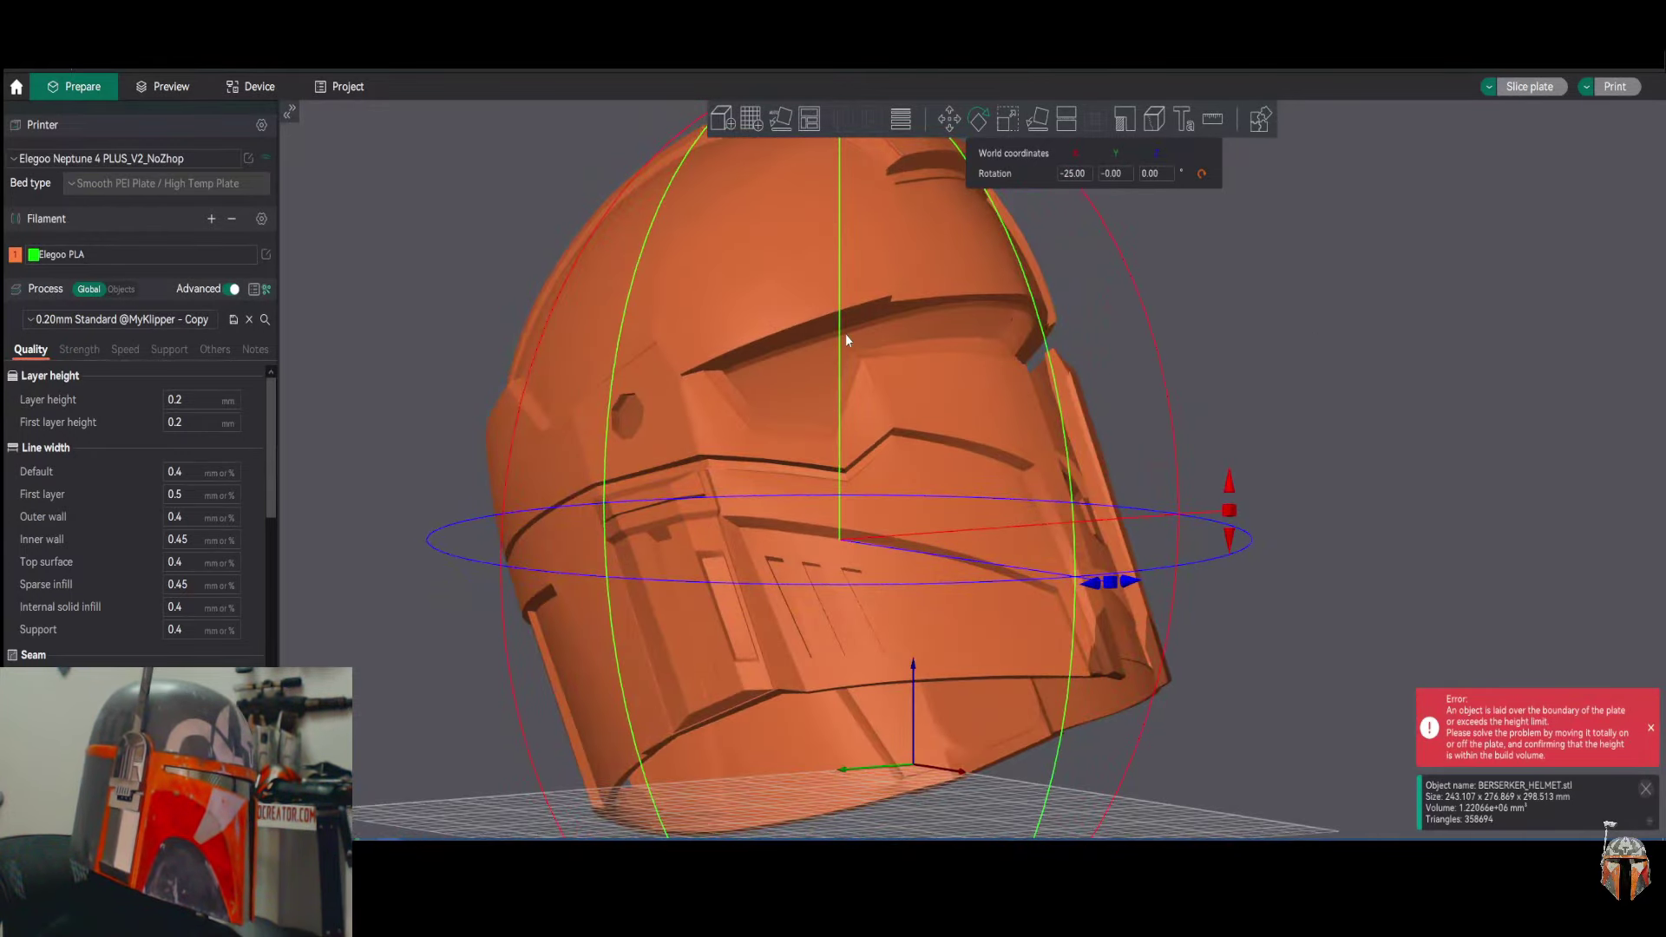
mouse_move(1182, 311)
mouse_down()
mouse_move(1257, 314)
mouse_move(1196, 331)
mouse_move(1174, 325)
mouse_move(1268, 324)
mouse_move(1201, 320)
mouse_move(1197, 305)
mouse_up()
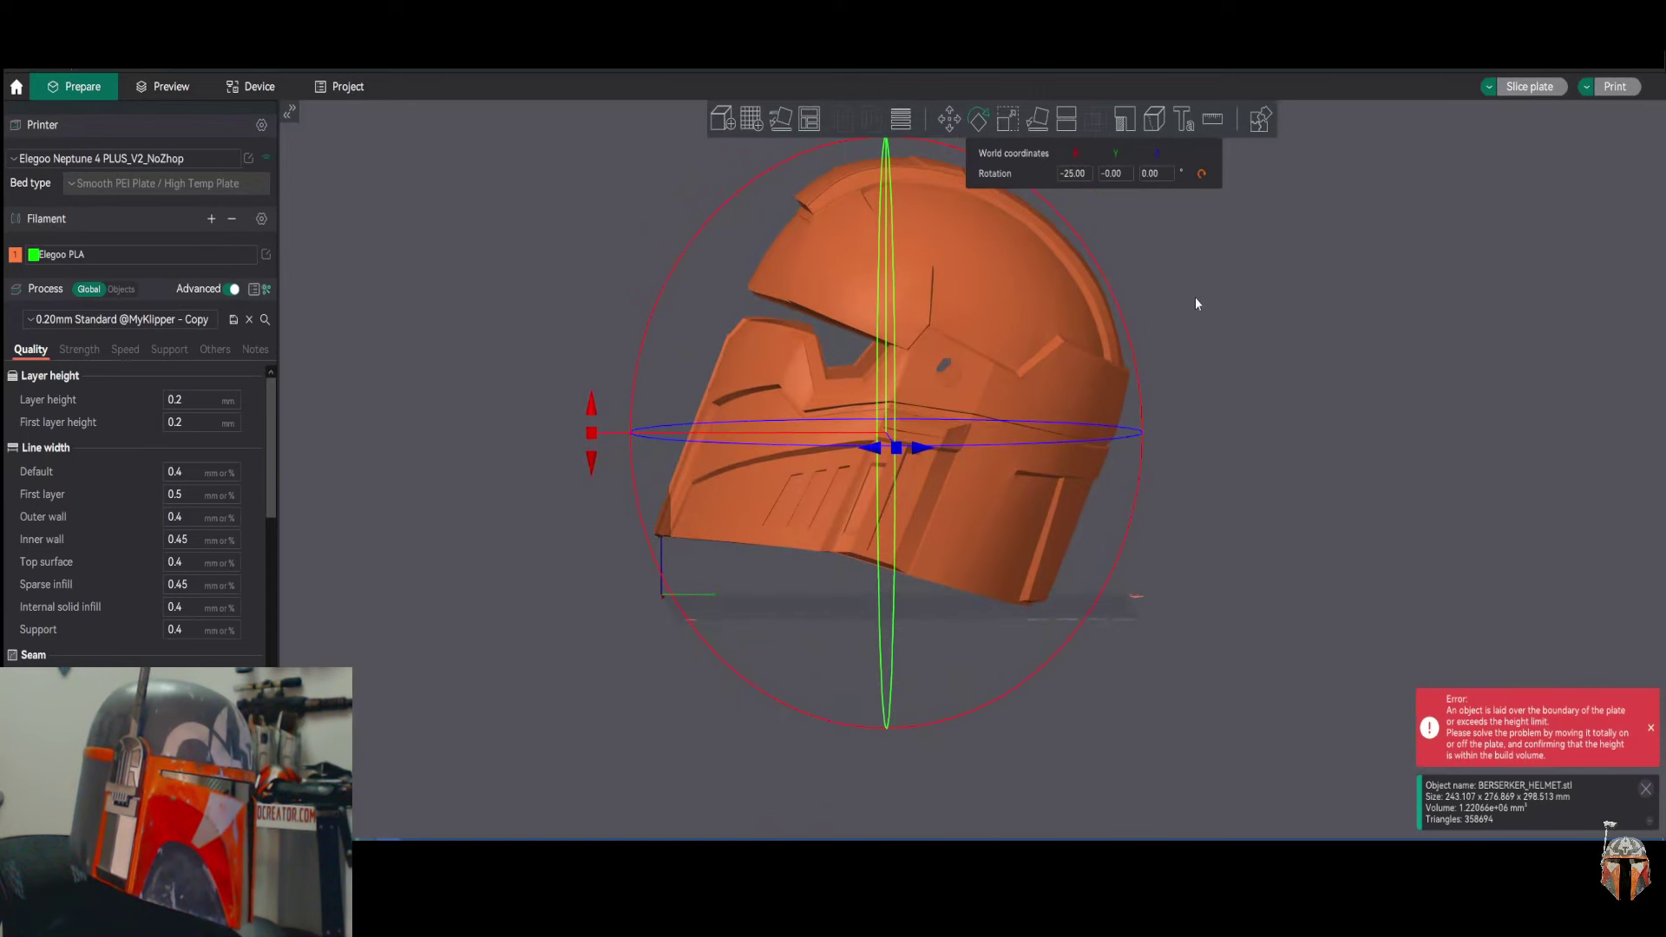
scroll(1190, 451, up, 2)
scroll(1190, 454, up, 1)
right_drag(1190, 455, 1330, 423)
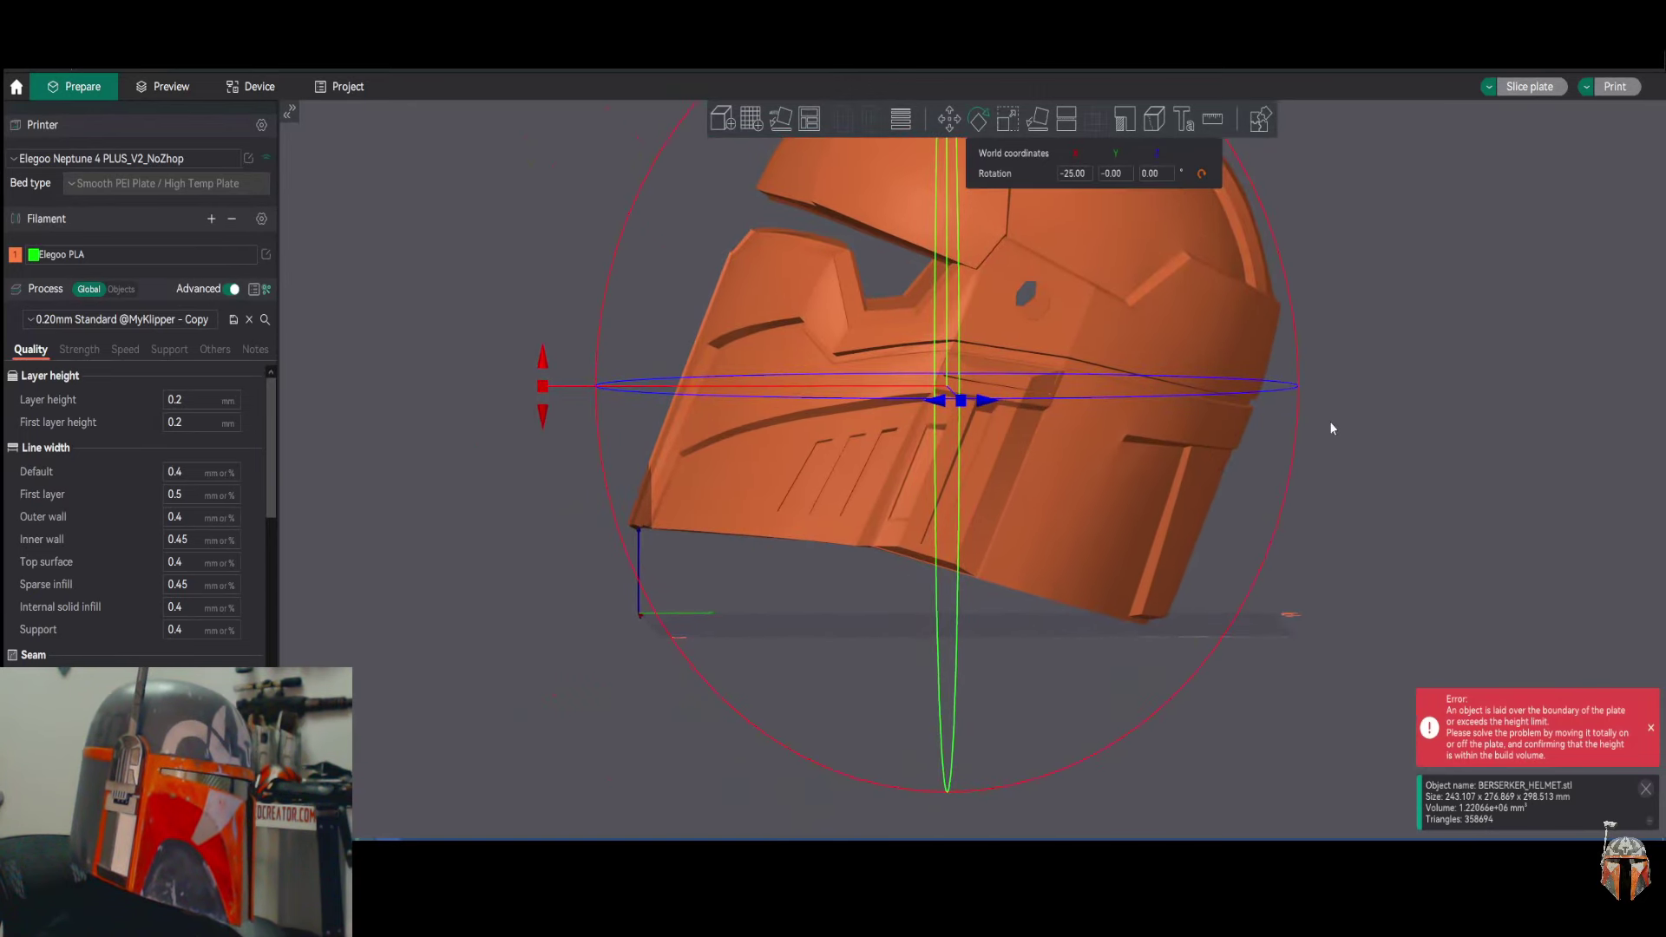
right_drag(1427, 453, 1372, 483)
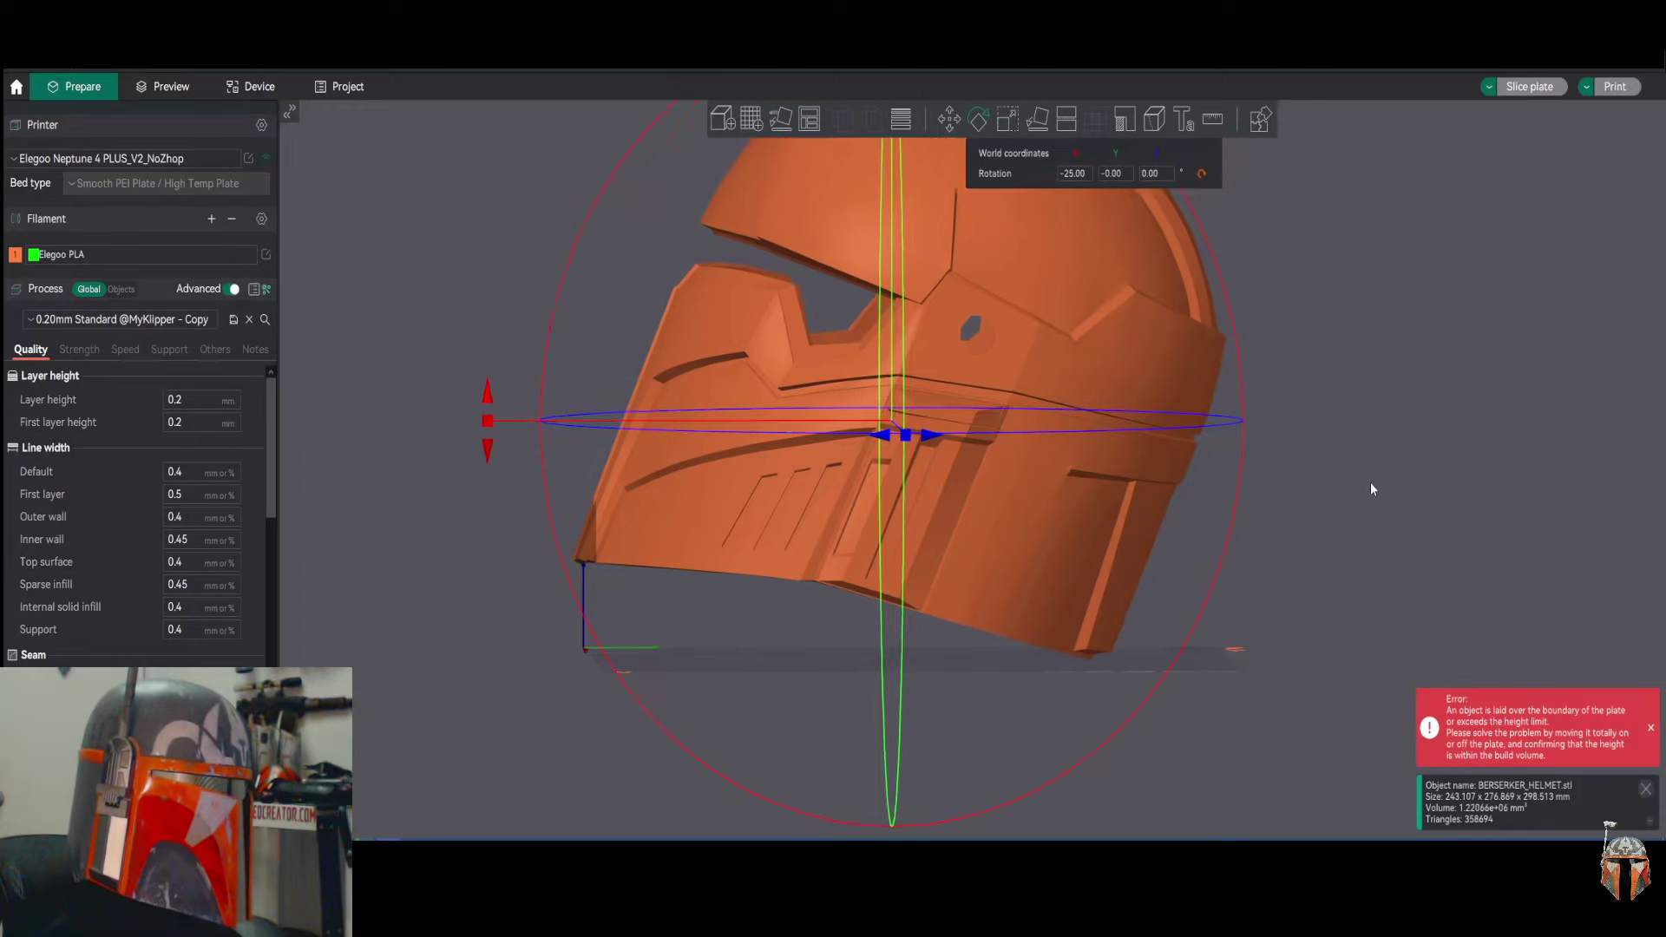
scroll(1280, 440, down, 2)
right_drag(1280, 441, 1165, 468)
drag(1198, 459, 1246, 482)
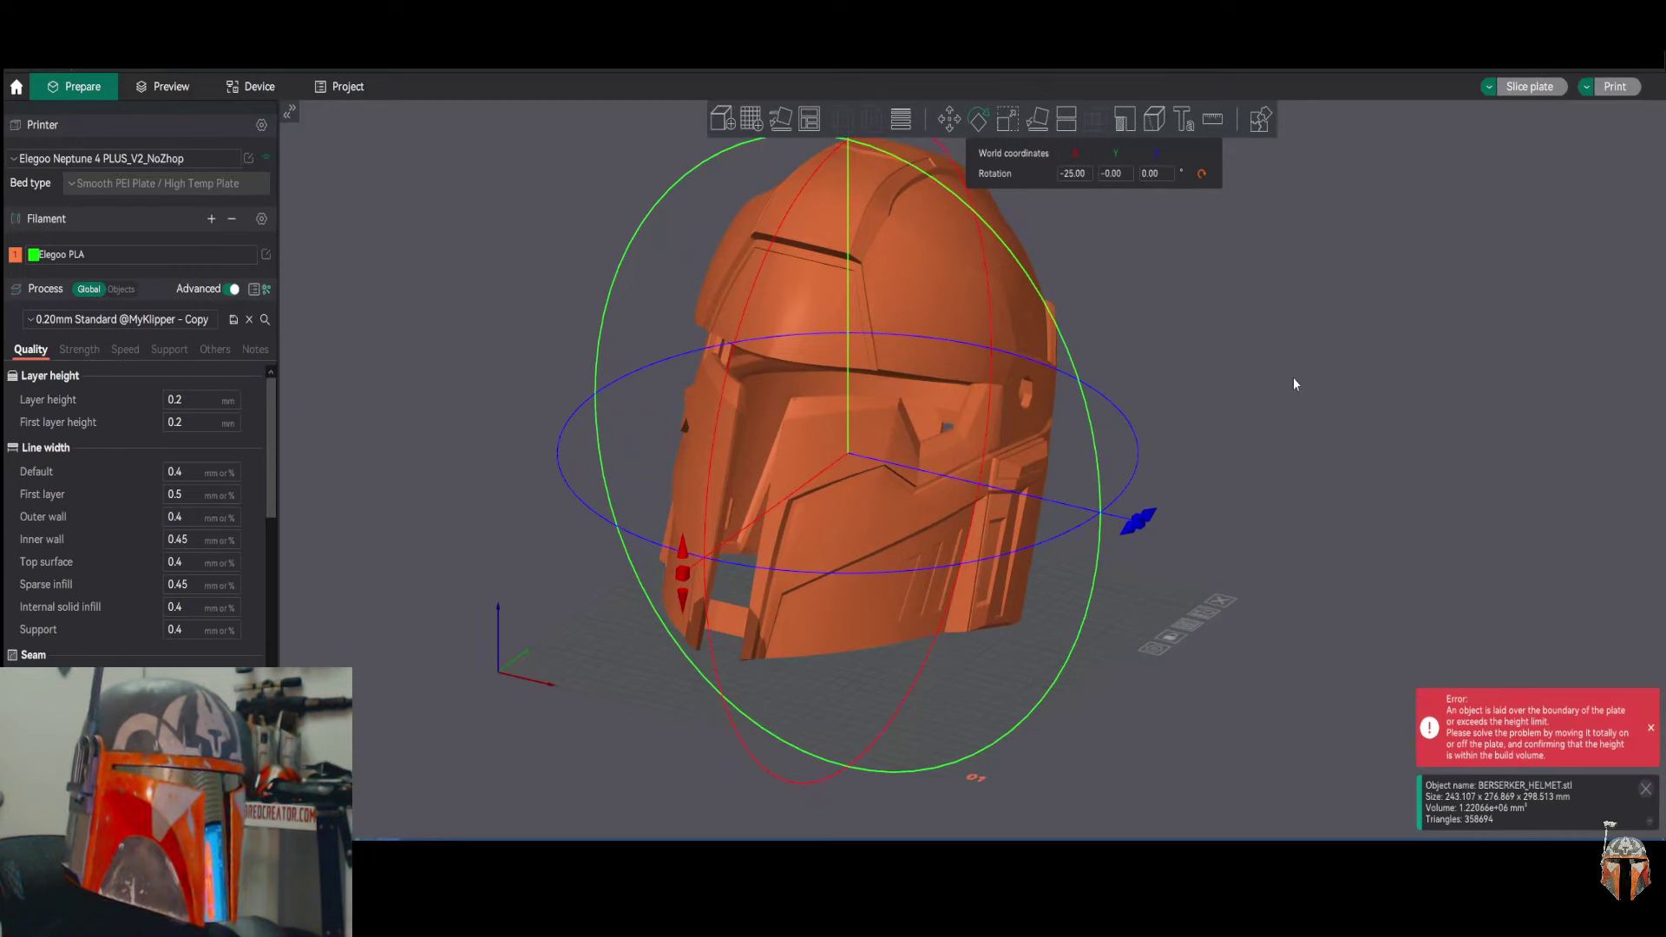
drag(1264, 378, 1388, 586)
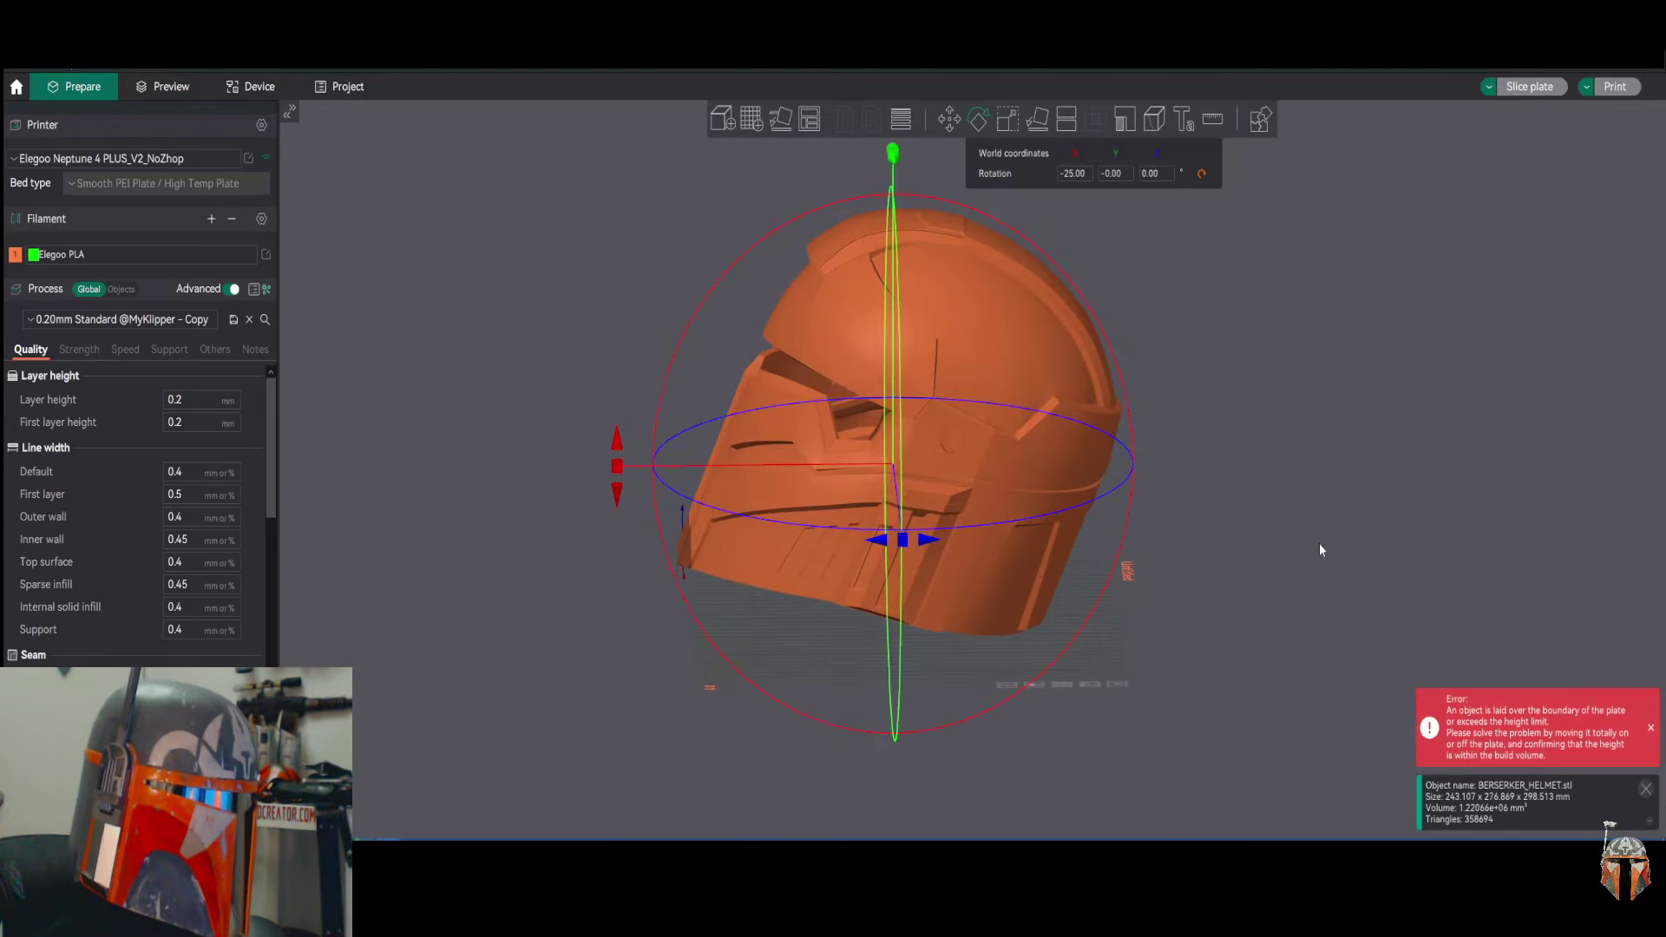
Turn the helmet diagonally on the build plate about the vertical axis, bringing its Z rotation value to 135°.
right_drag(1319, 544, 1296, 535)
drag(1414, 526, 1300, 509)
drag(1147, 517, 1003, 618)
right_drag(1148, 632, 1196, 574)
drag(1196, 577, 1183, 514)
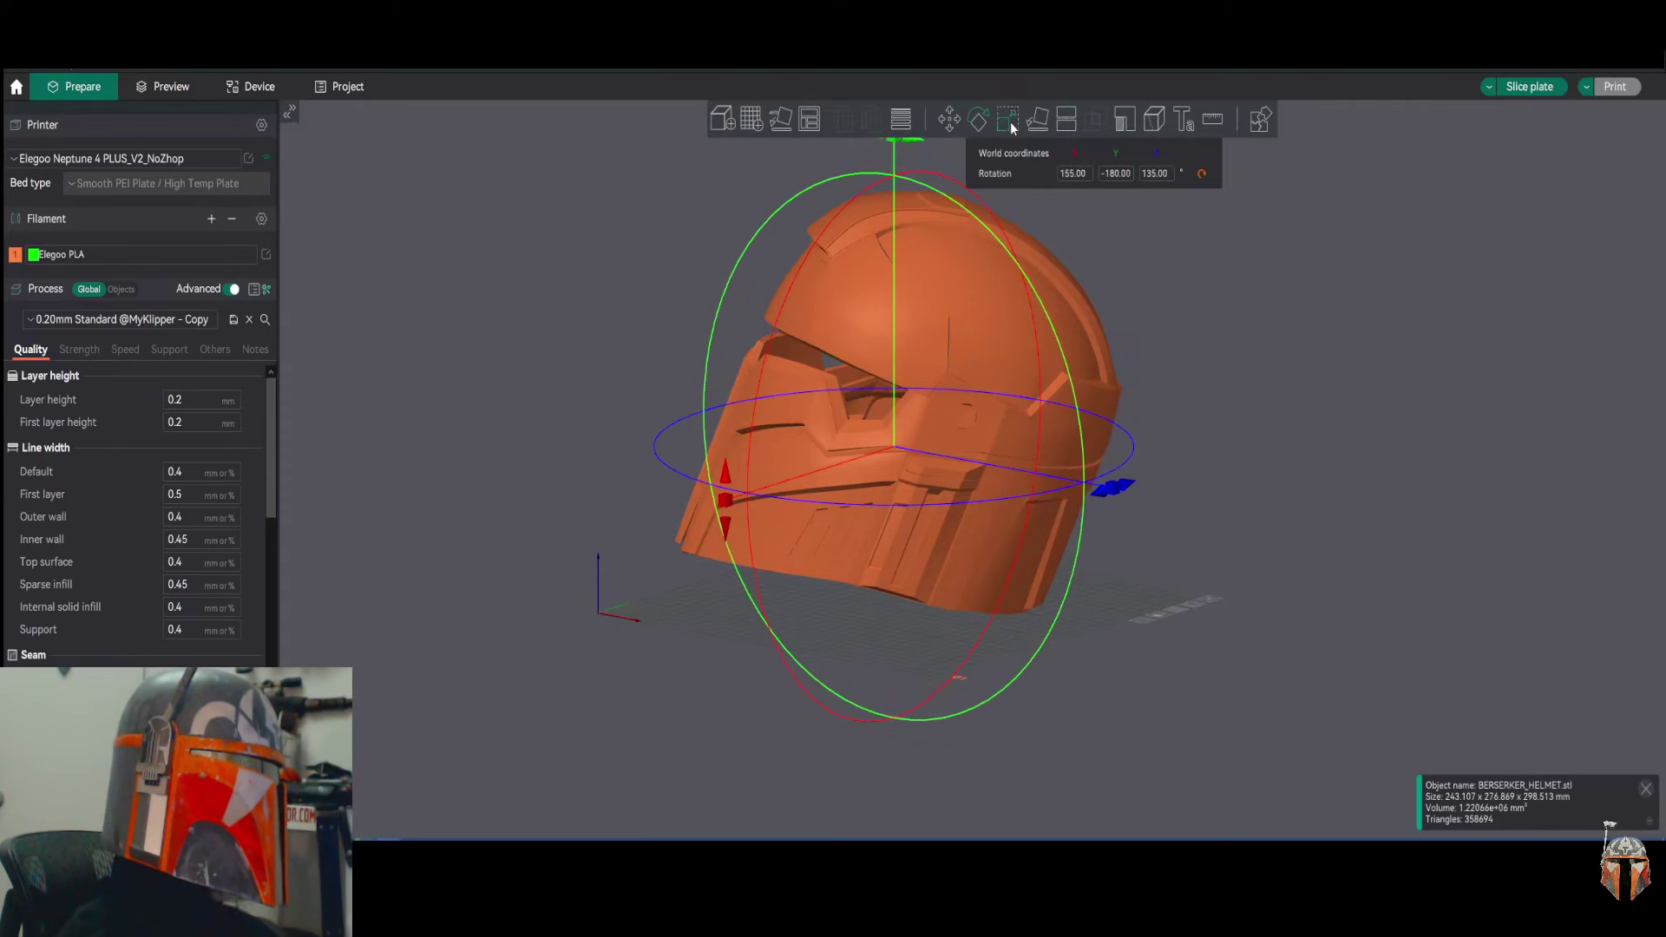
Start support painting on the helmet, restrict it to overhangs only, and set the overhang highlight to 33.
click(1122, 122)
mouse_move(1209, 425)
mouse_down()
mouse_move(1200, 478)
mouse_move(1133, 439)
mouse_move(1134, 460)
mouse_up()
scroll(1133, 460, up, 6)
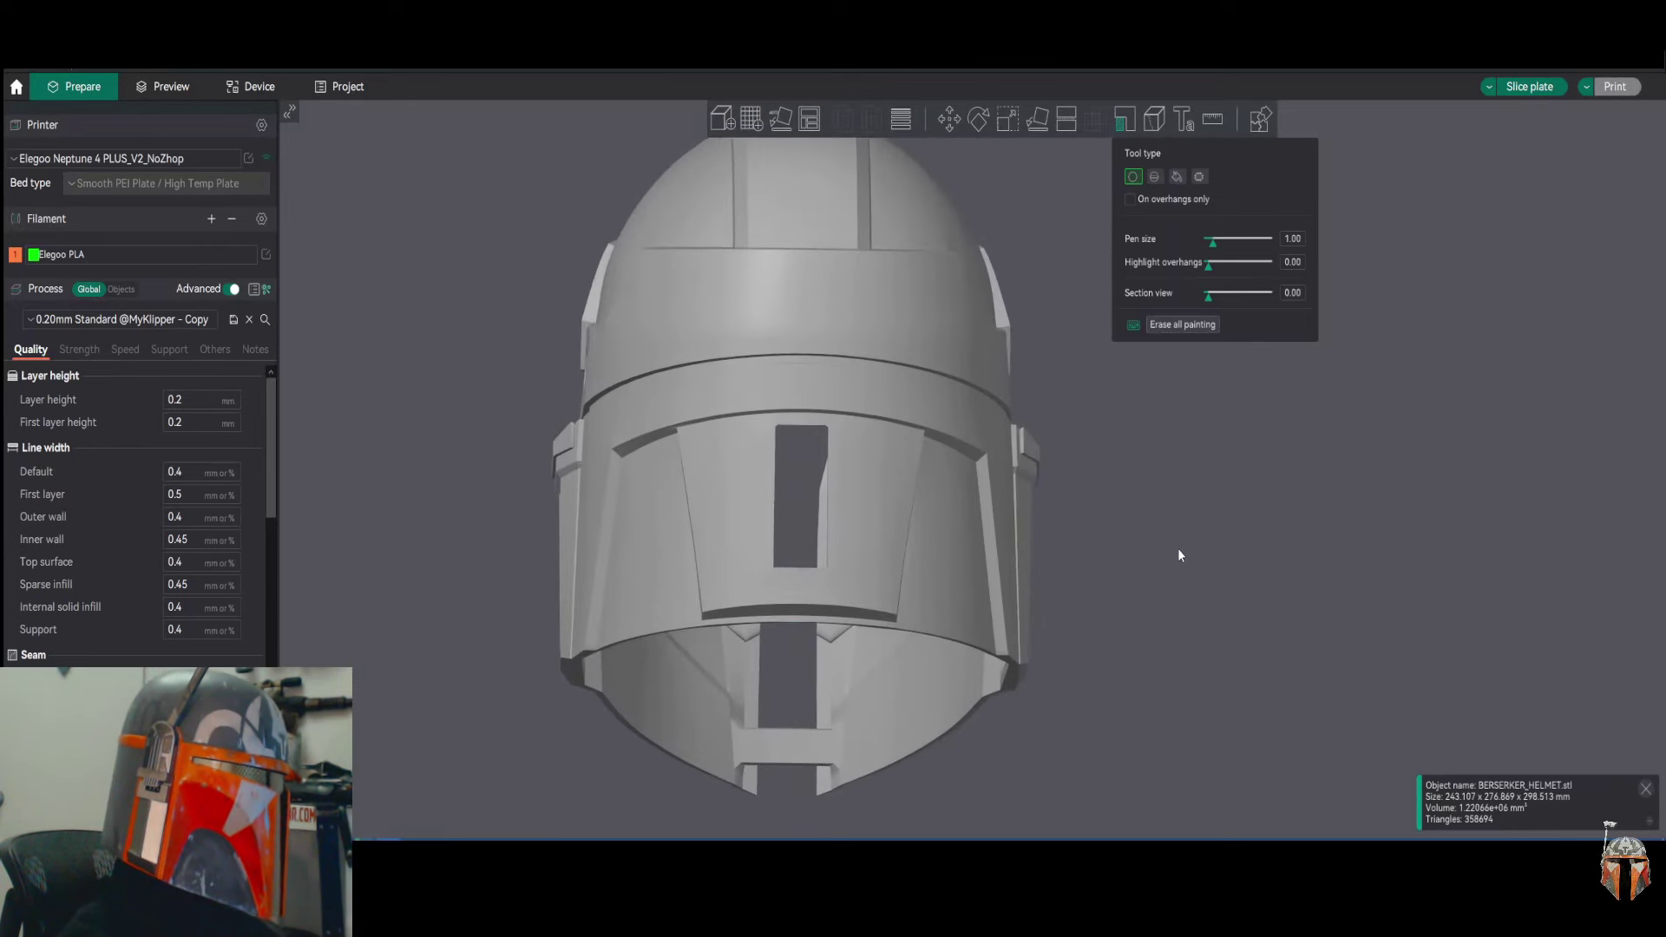
mouse_move(1173, 512)
mouse_down()
mouse_move(1180, 443)
mouse_move(1223, 433)
mouse_move(1205, 439)
mouse_move(1135, 283)
mouse_up()
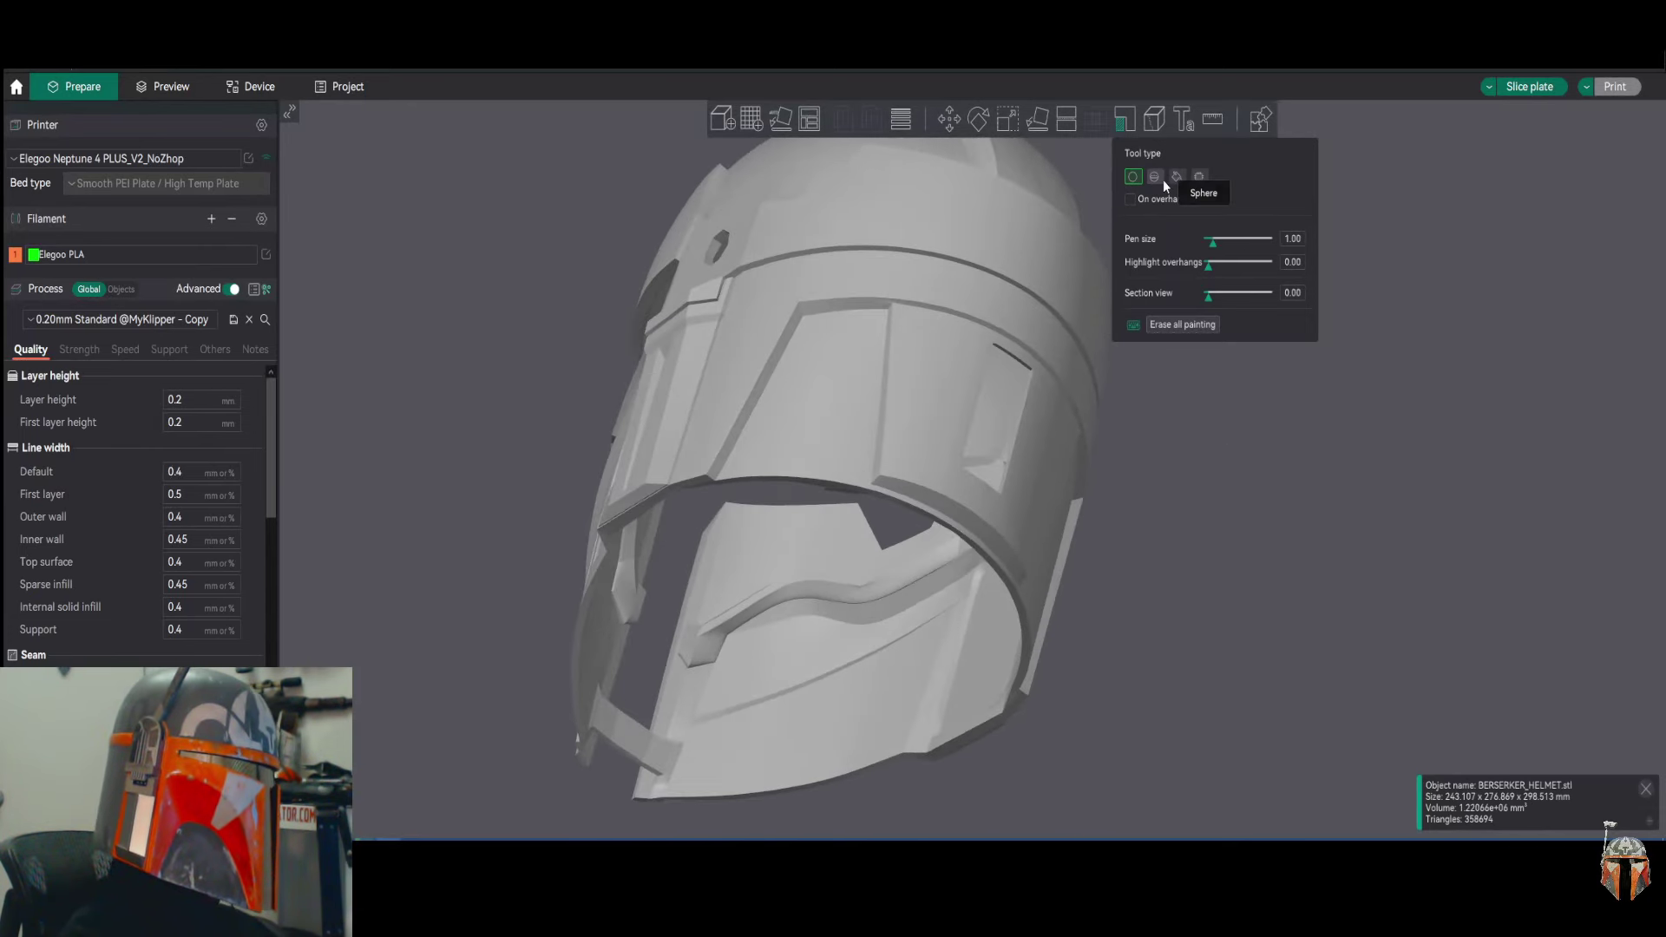
click(1132, 200)
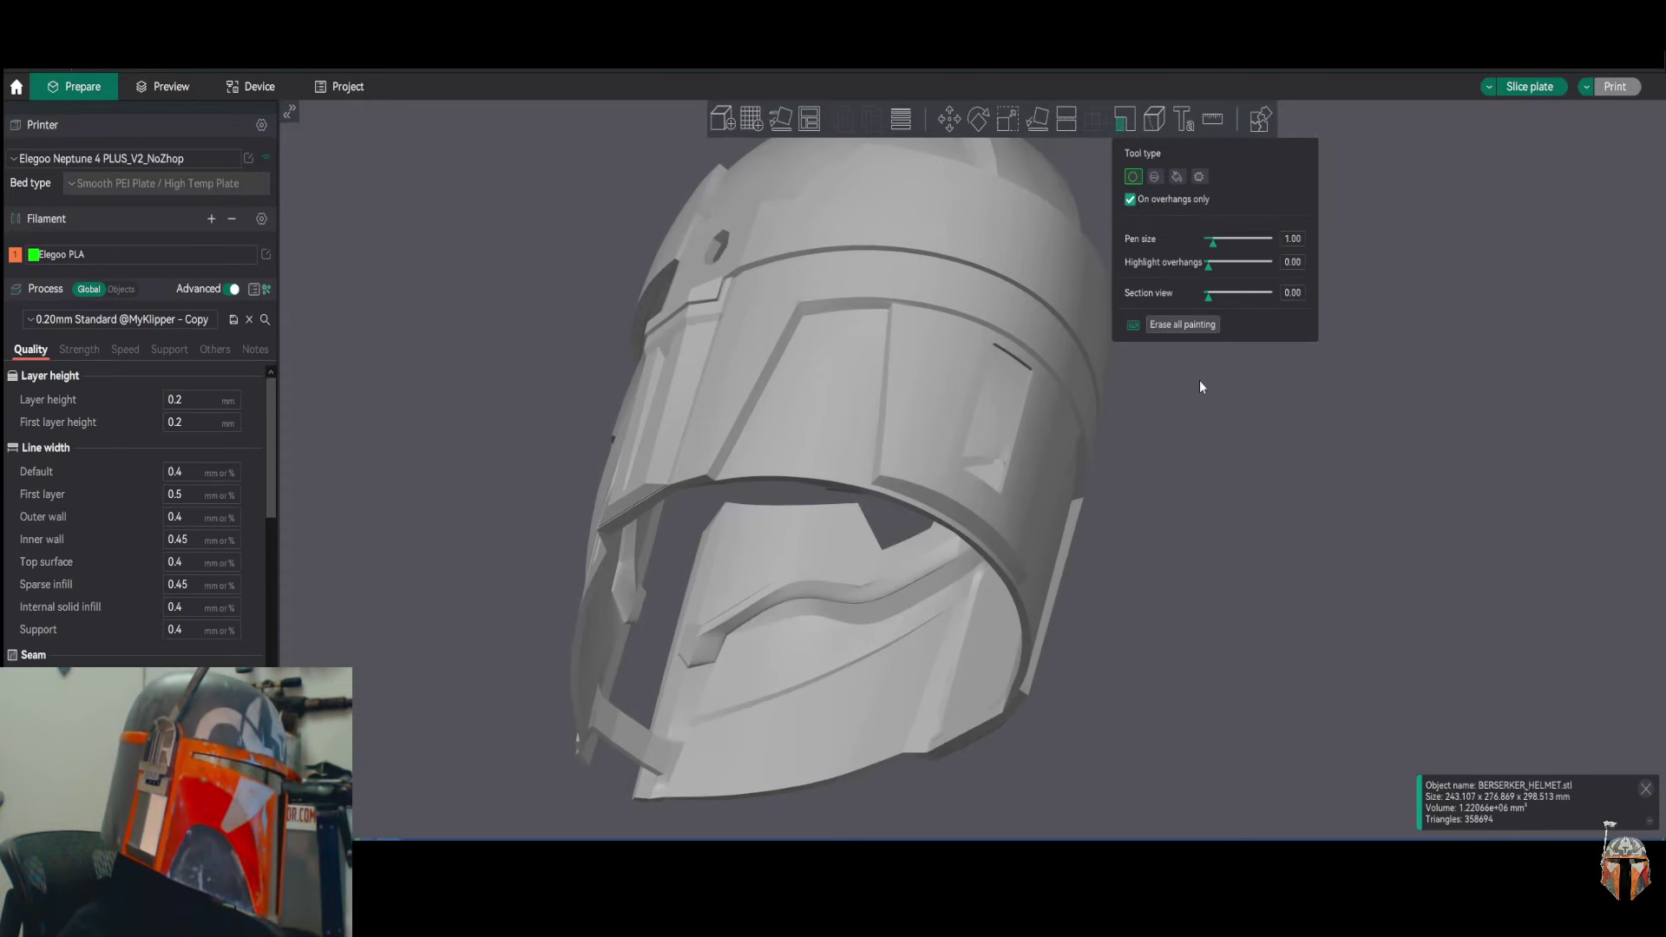
drag(1201, 385, 1205, 408)
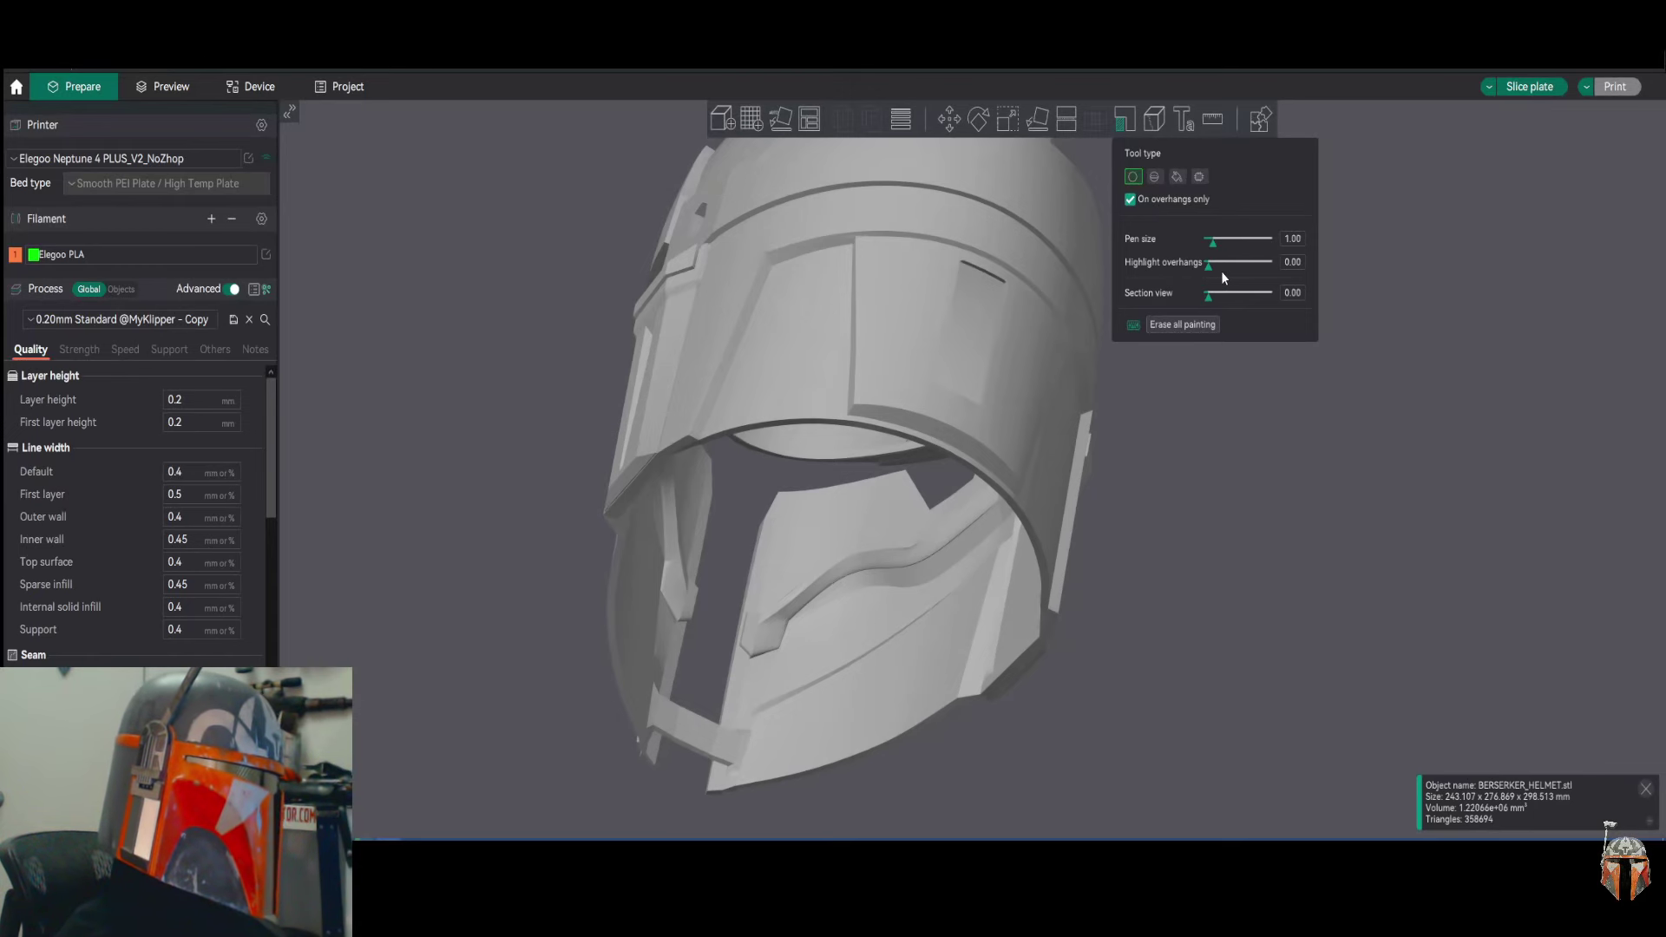
drag(1209, 268, 1231, 264)
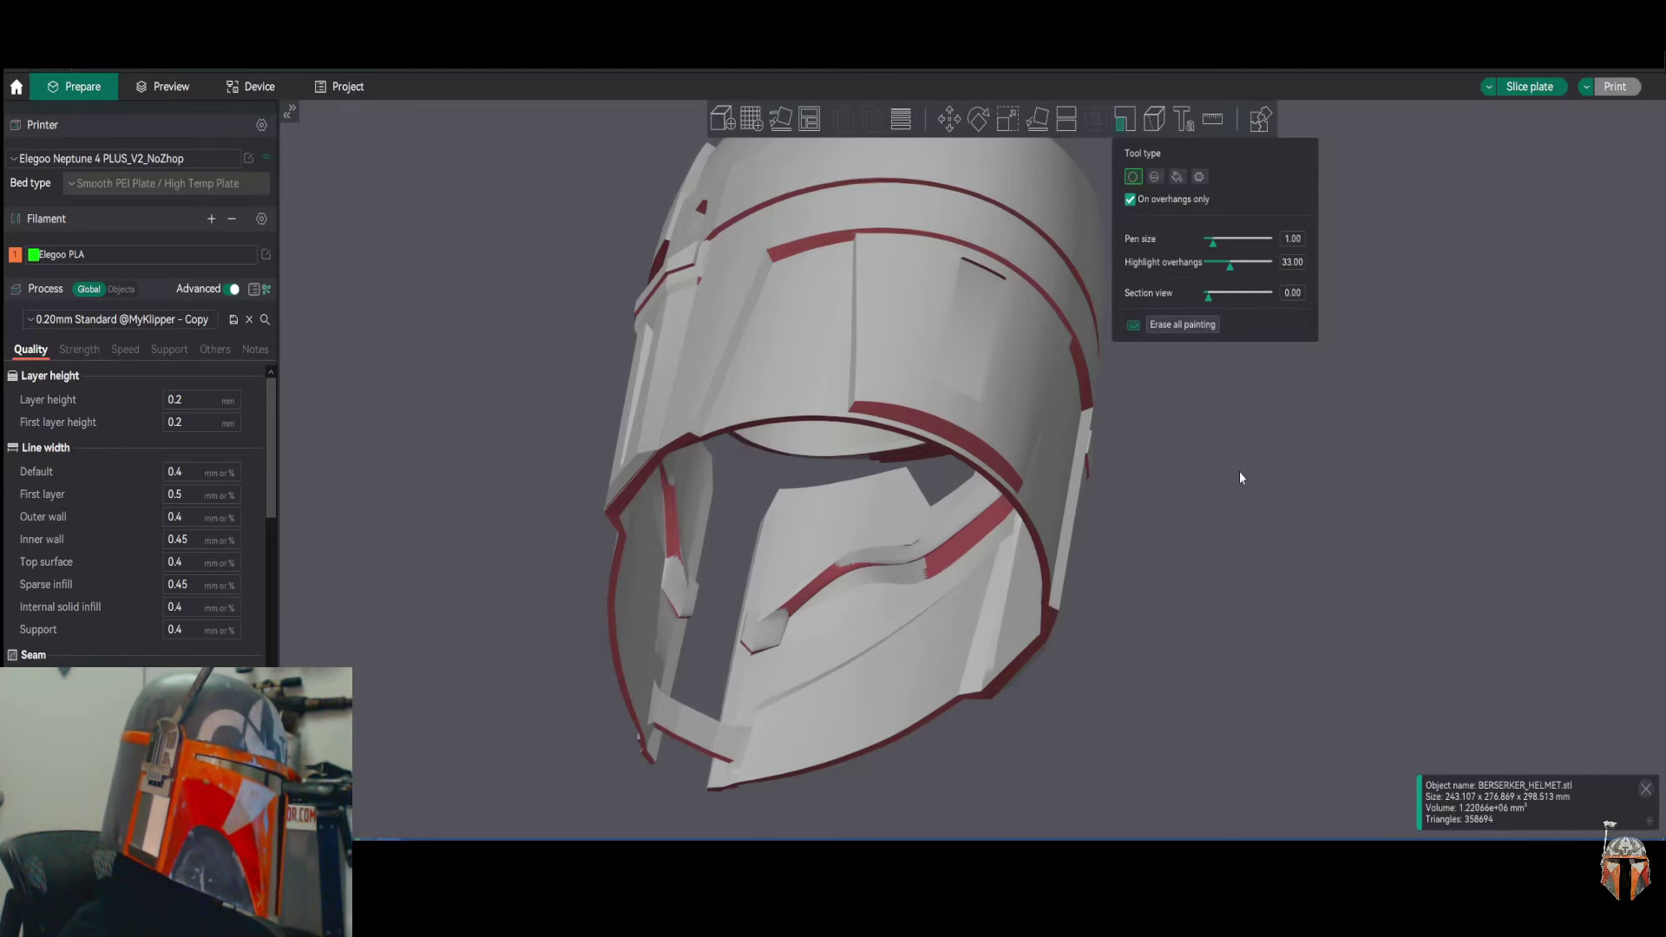
Set the overhang highlight to 62 and choose smart fill as the support painting tool.
middle_drag(1239, 471, 1181, 429)
drag(1182, 427, 1274, 439)
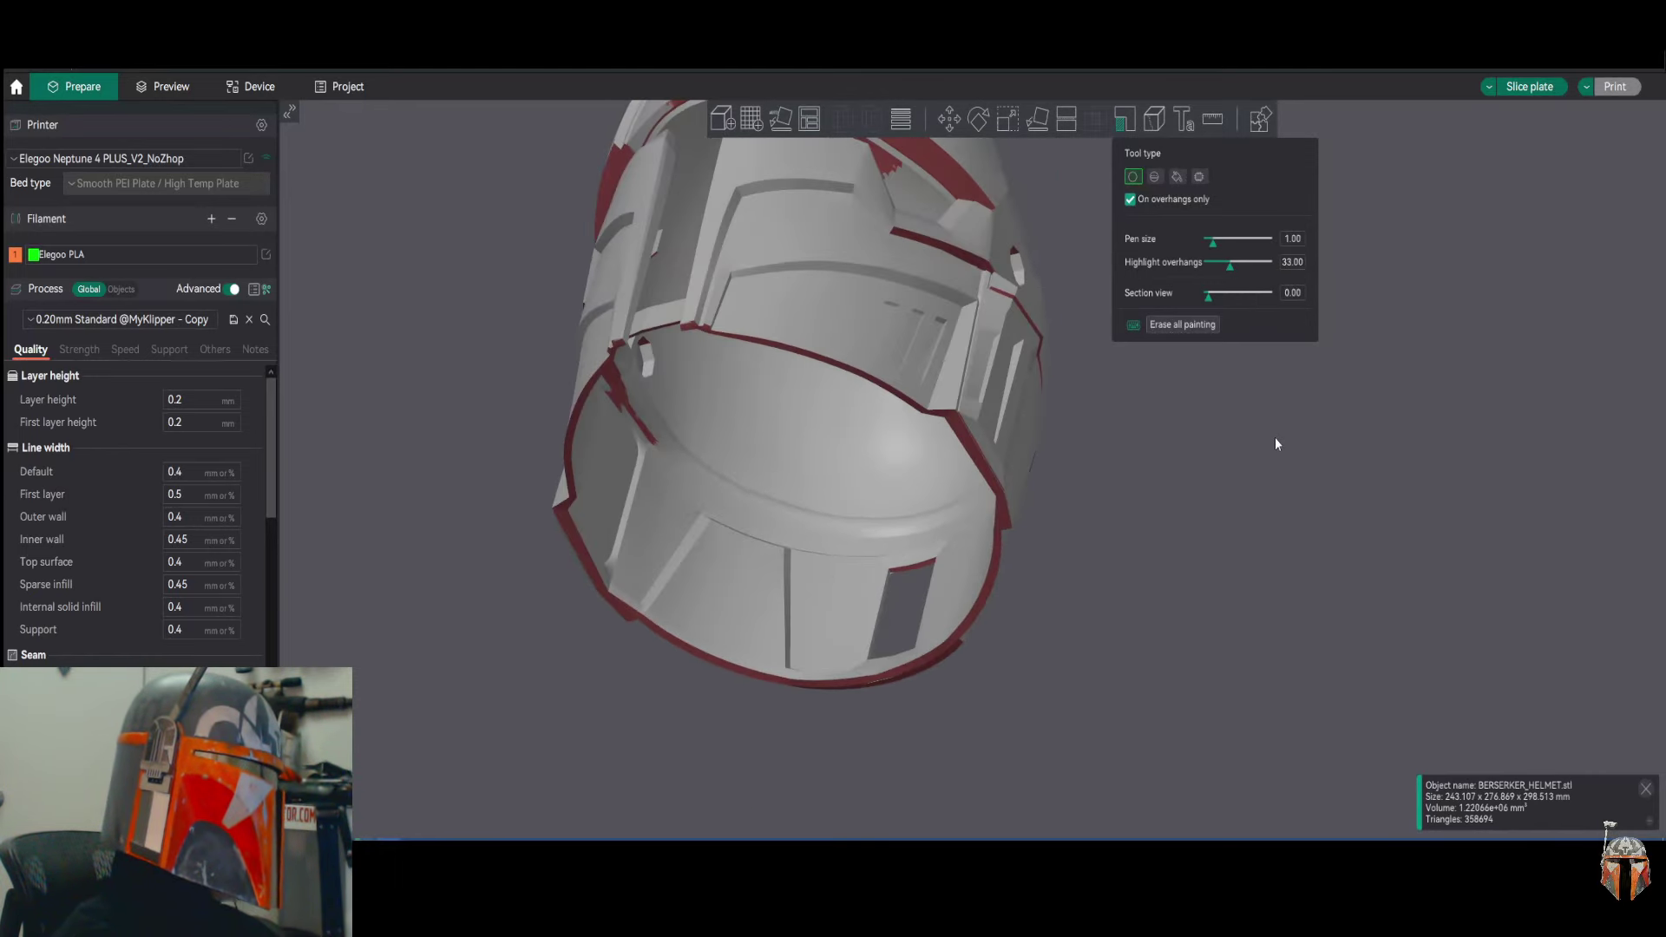
drag(994, 499, 1277, 592)
scroll(1252, 528, up, 5)
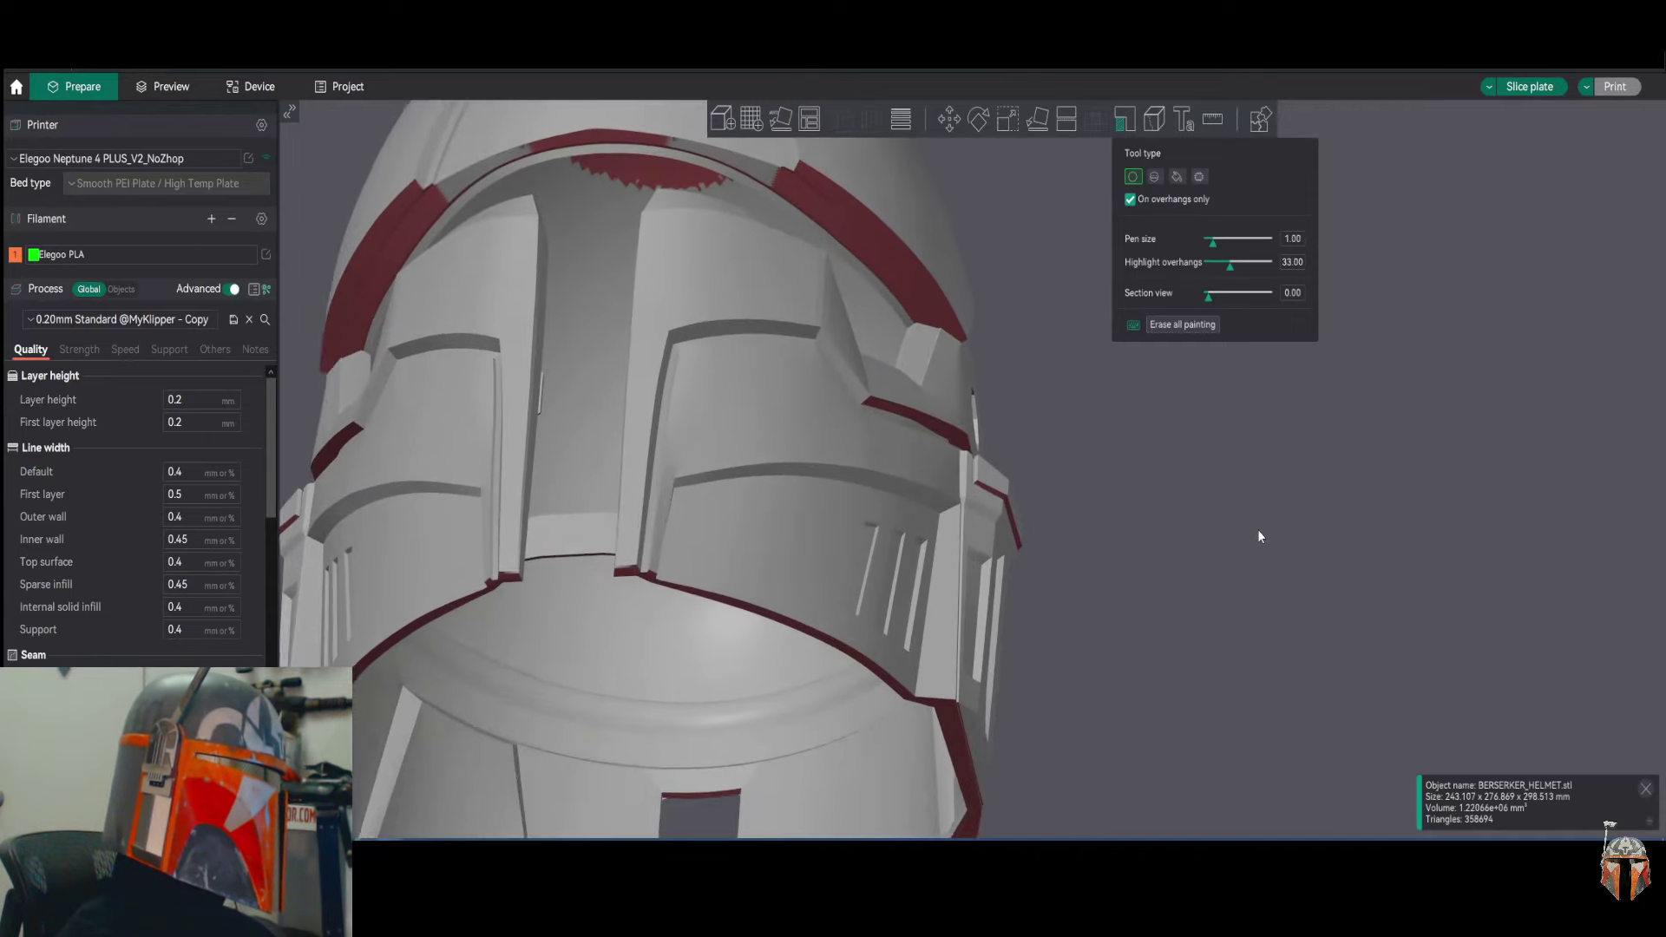
right_drag(1258, 530, 1299, 550)
drag(1298, 550, 1328, 521)
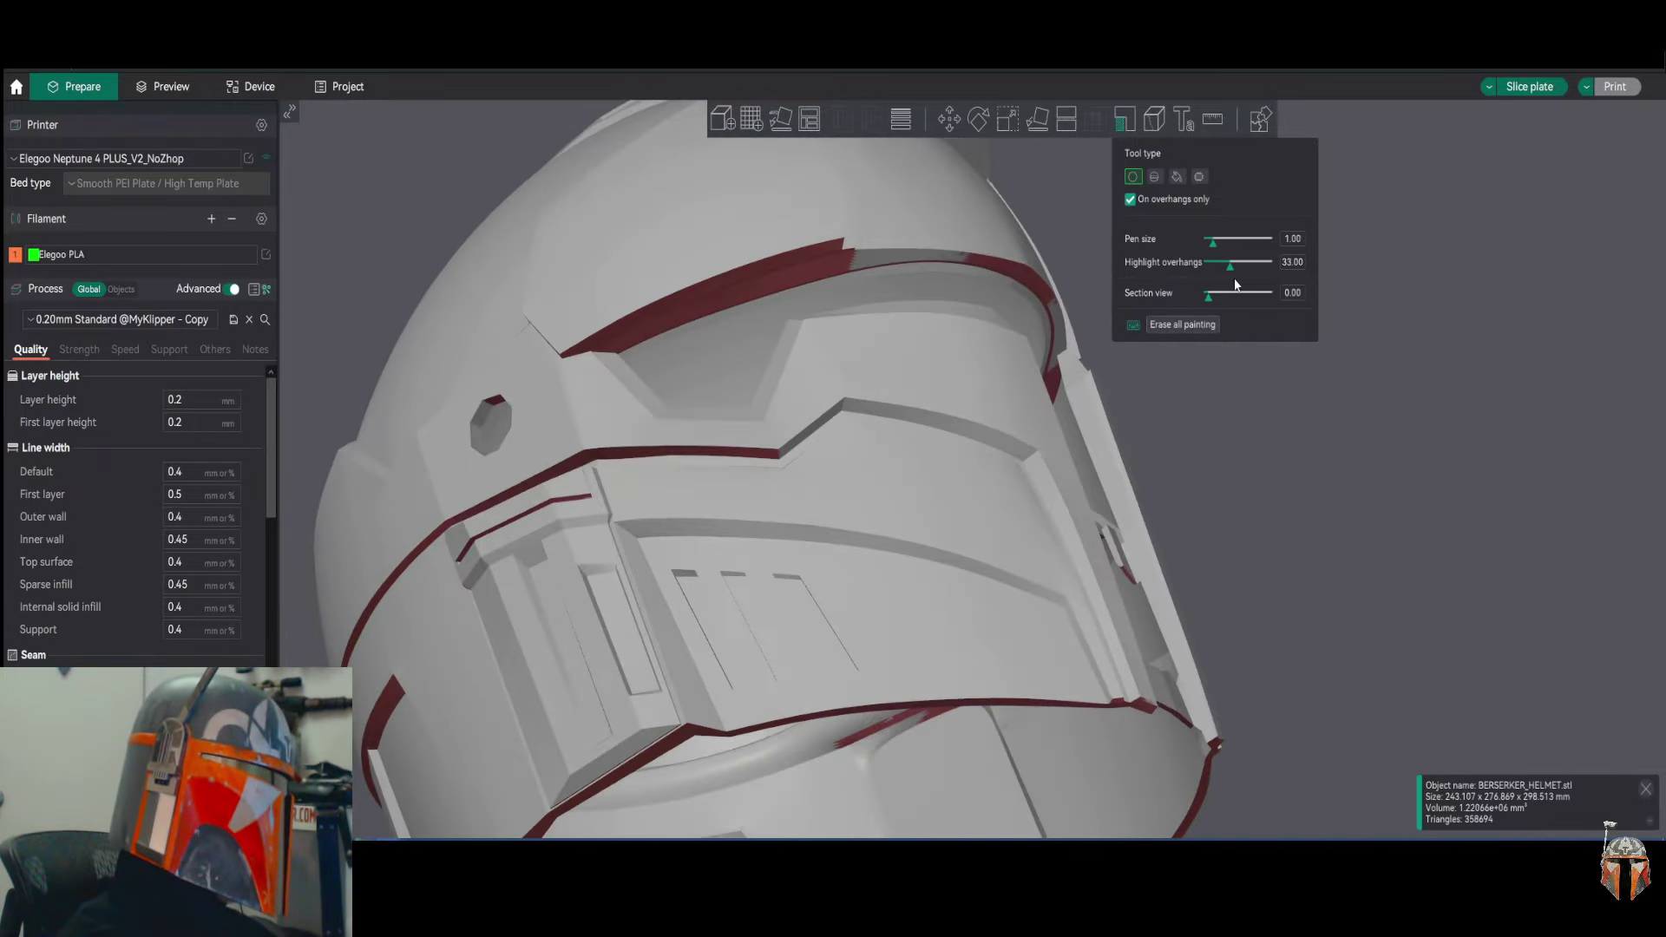
click(1247, 266)
drag(1204, 450, 1262, 417)
click(1177, 178)
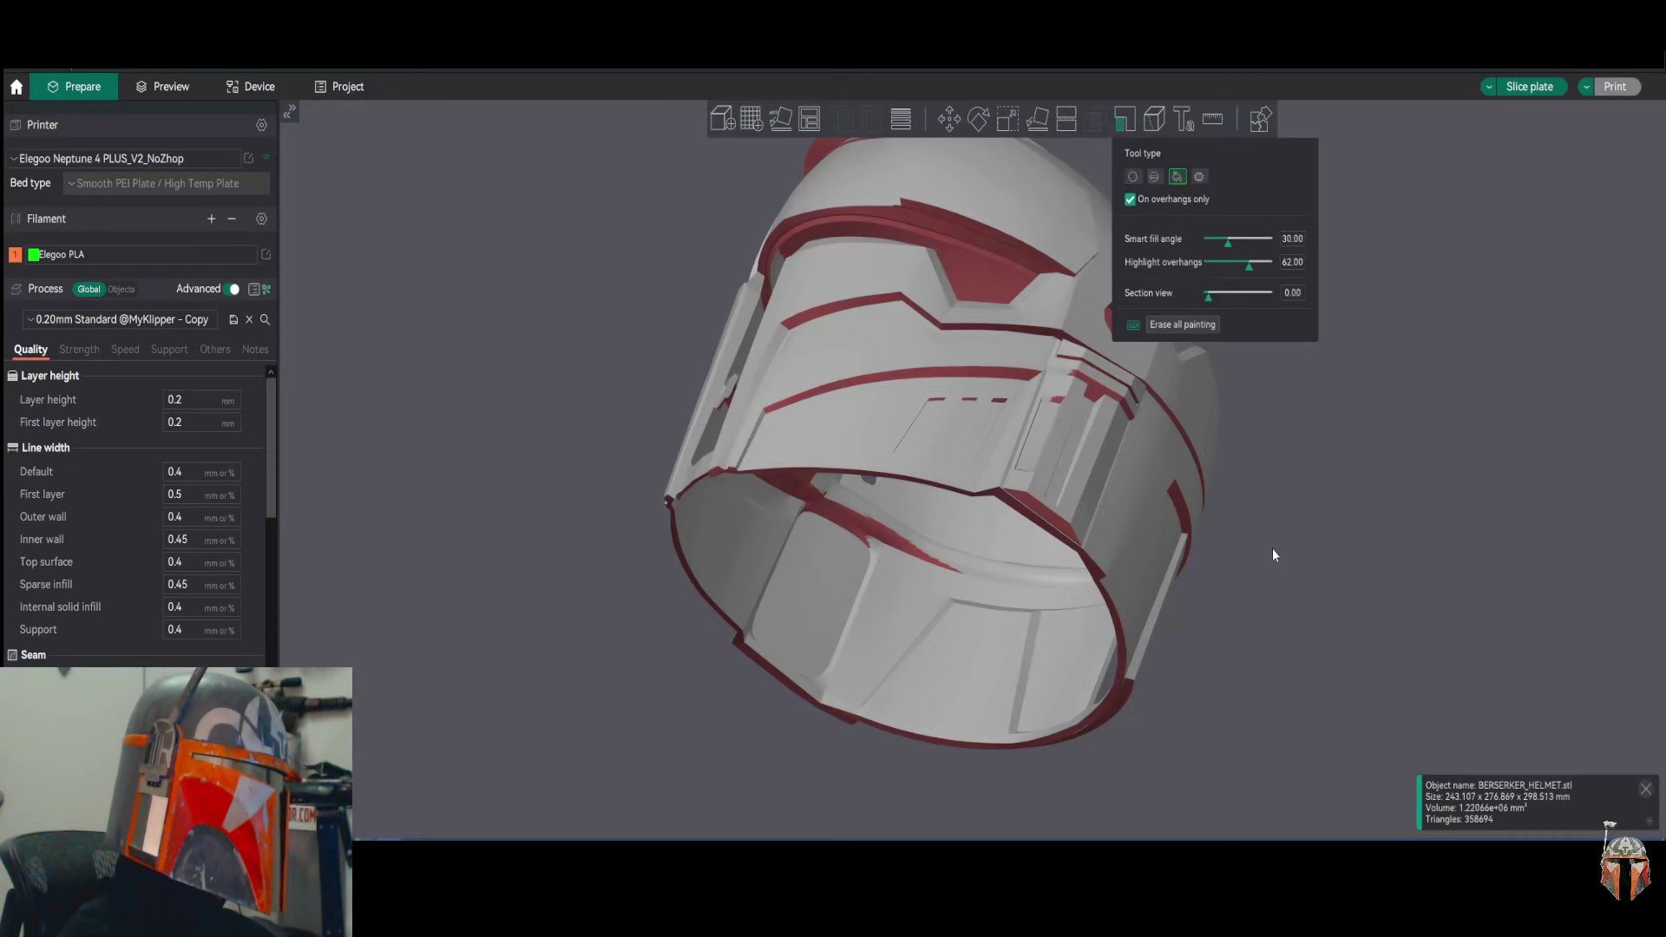
Paint supports along the helmet's lower rim with smart fill and check the overhangs inside.
scroll(1273, 548, up, 4)
drag(1288, 556, 1287, 466)
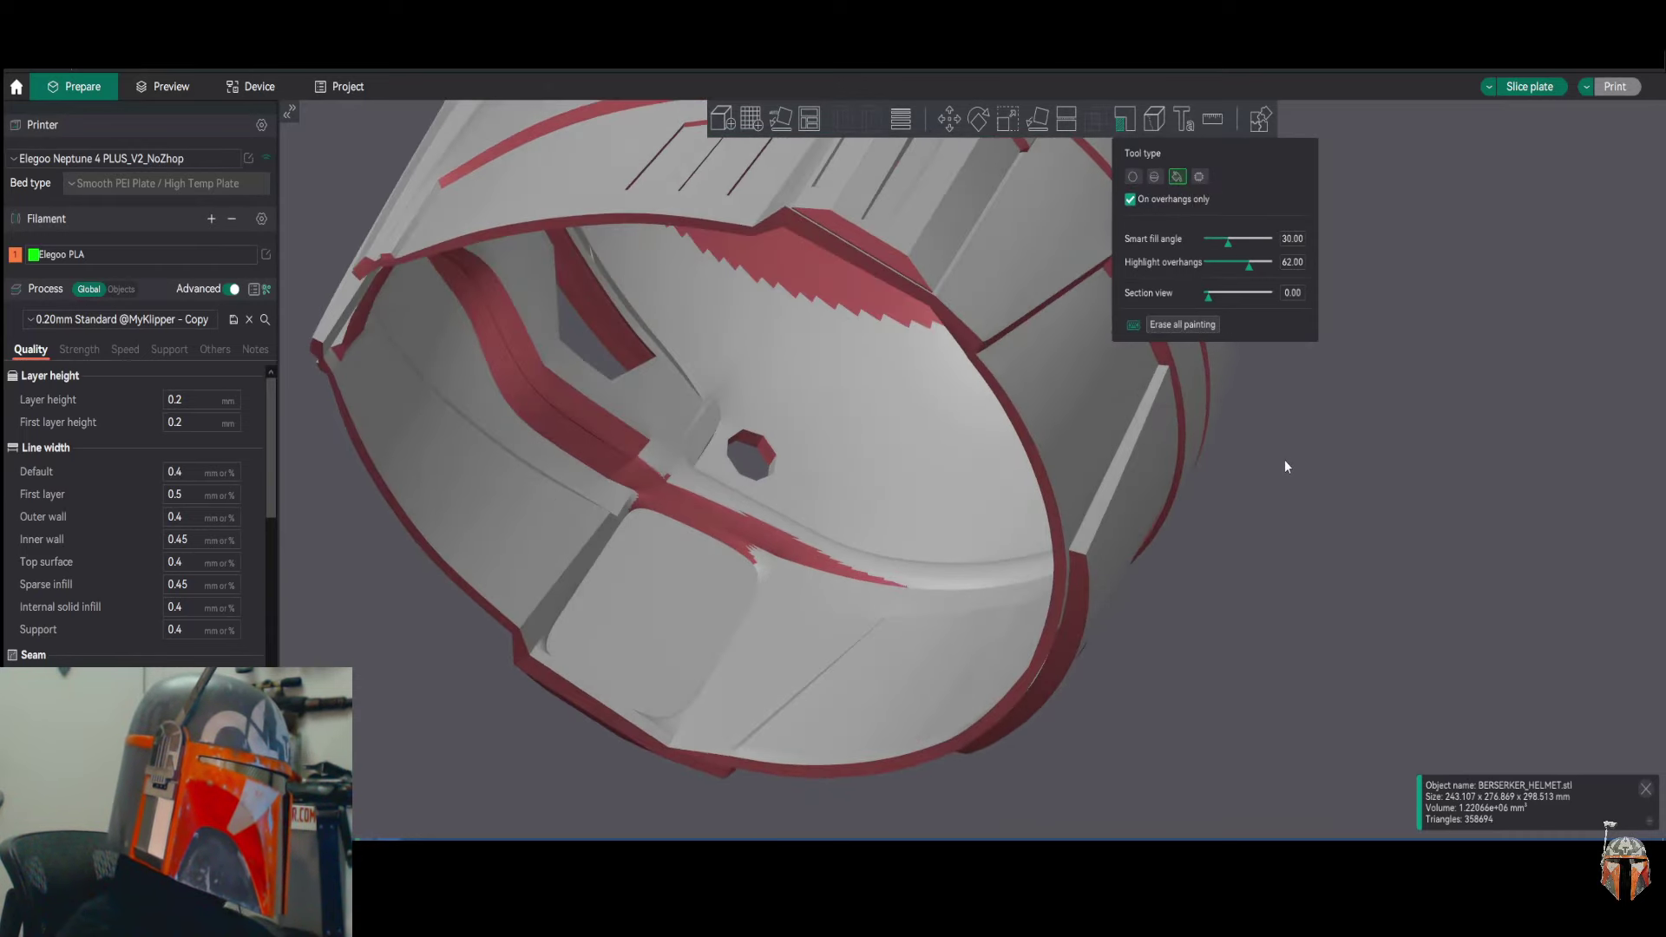
drag(1284, 556, 660, 512)
scroll(658, 512, up, 4)
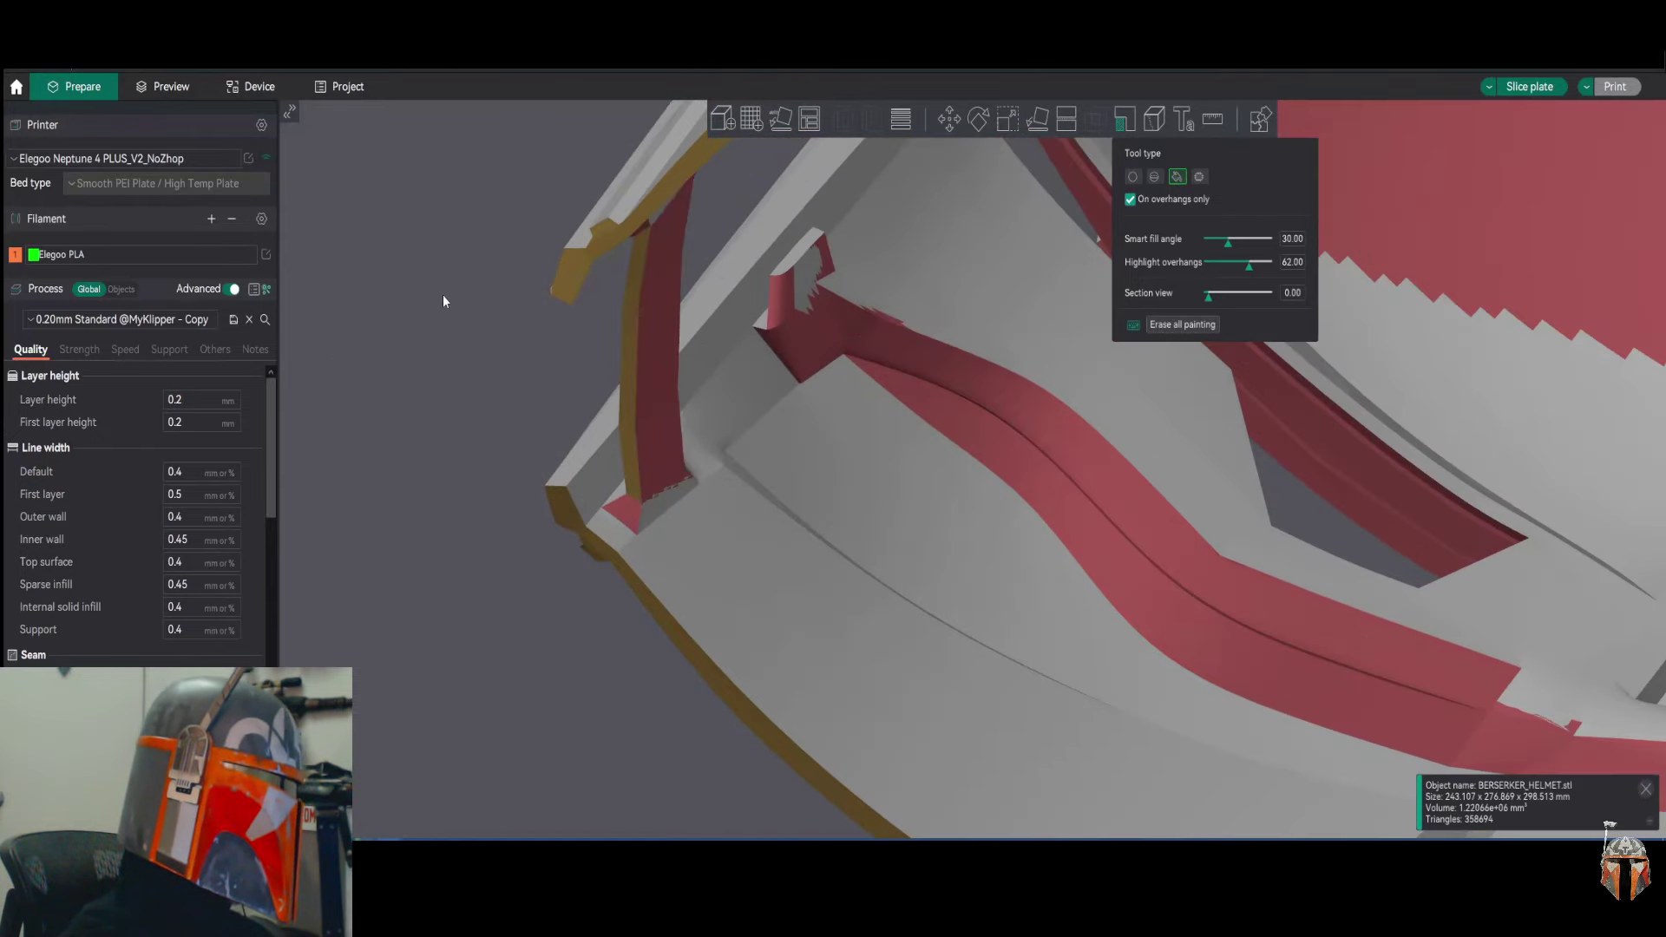
drag(443, 294, 463, 322)
drag(651, 319, 711, 413)
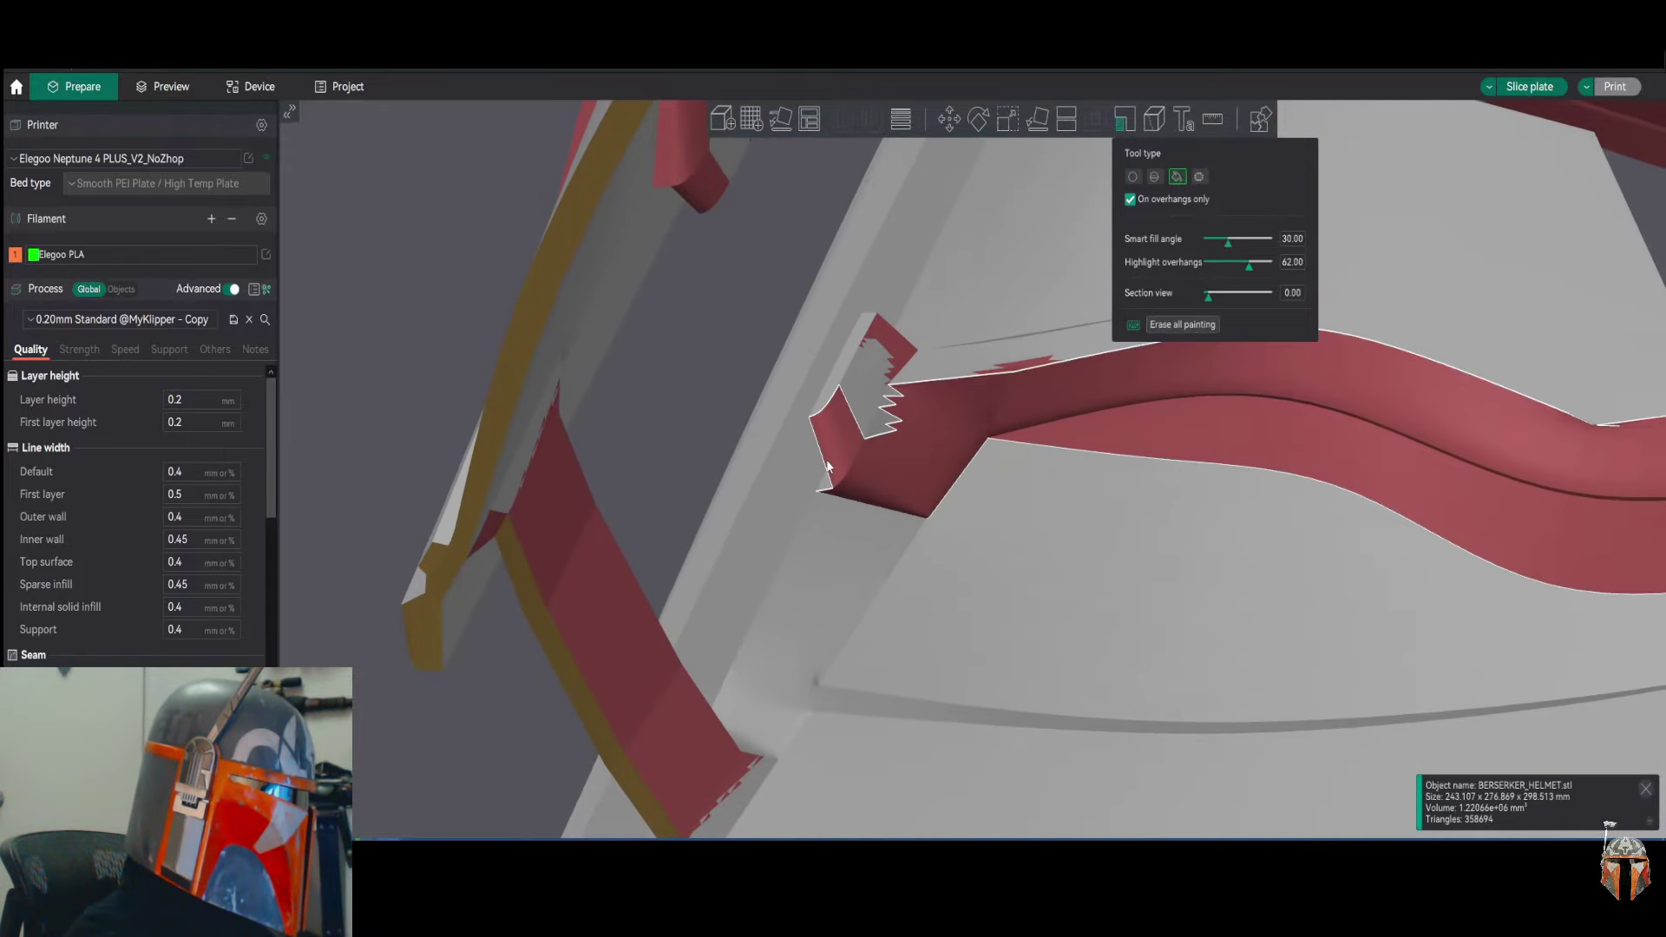
mouse_move(727, 430)
mouse_down()
mouse_move(383, 420)
mouse_move(477, 736)
mouse_move(414, 437)
mouse_move(410, 524)
mouse_move(439, 564)
mouse_move(836, 659)
mouse_move(1051, 647)
mouse_up()
scroll(414, 438, down, 5)
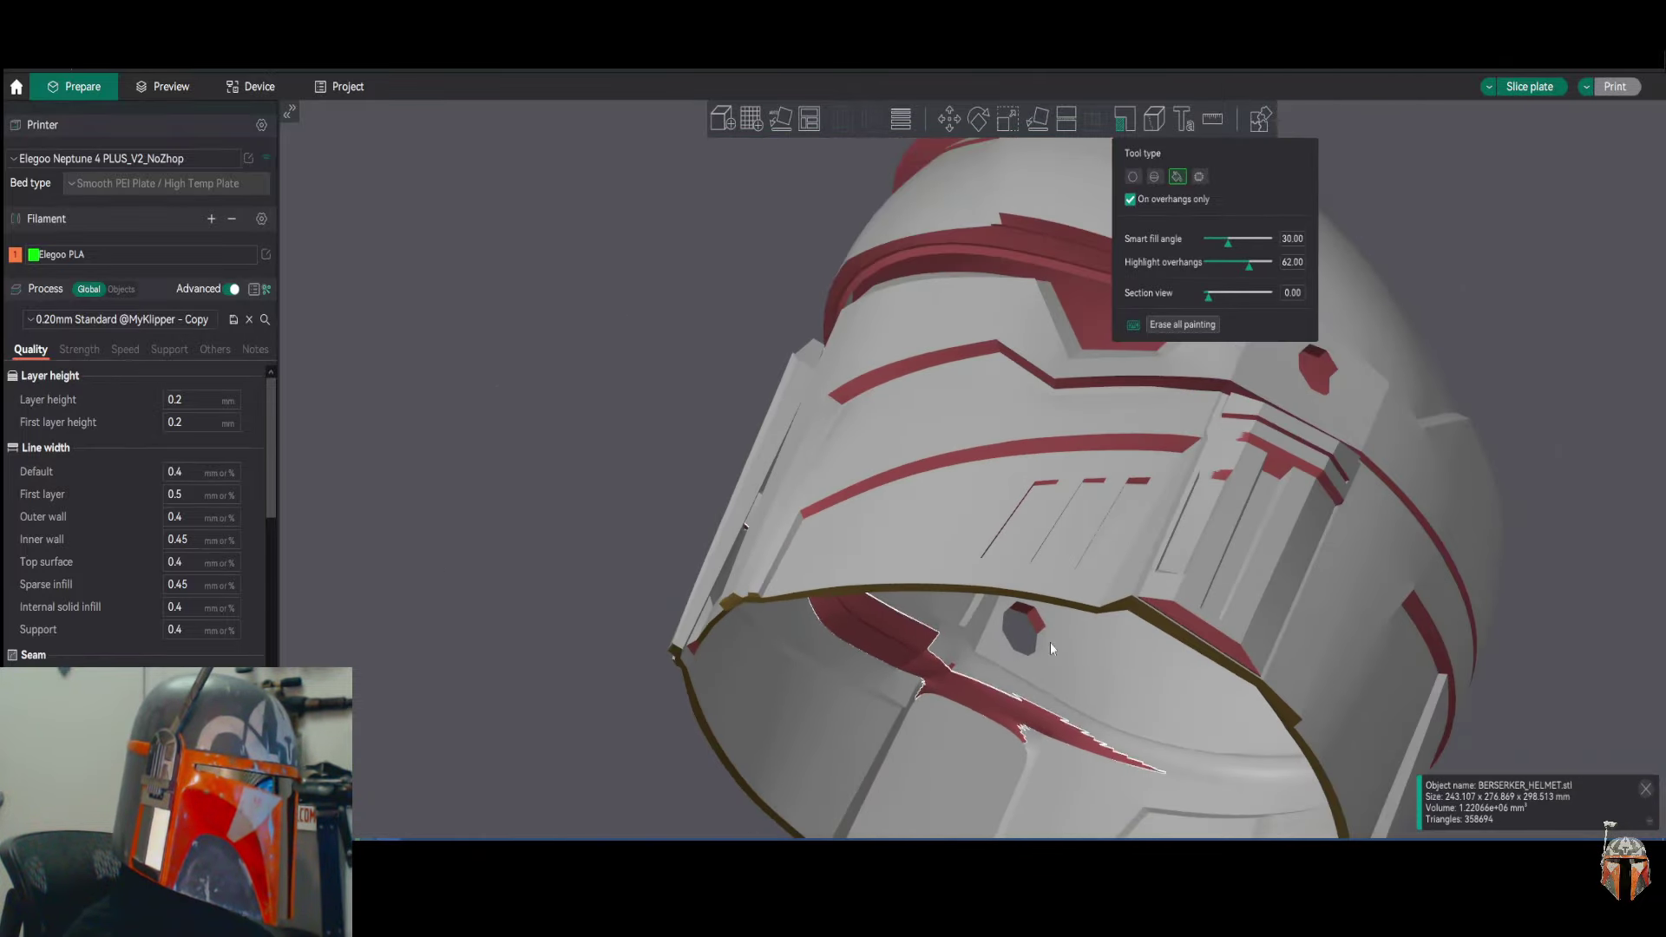
Paint supports with smart fill onto the overhanging edges around the helmet's back panel.
drag(720, 414, 659, 527)
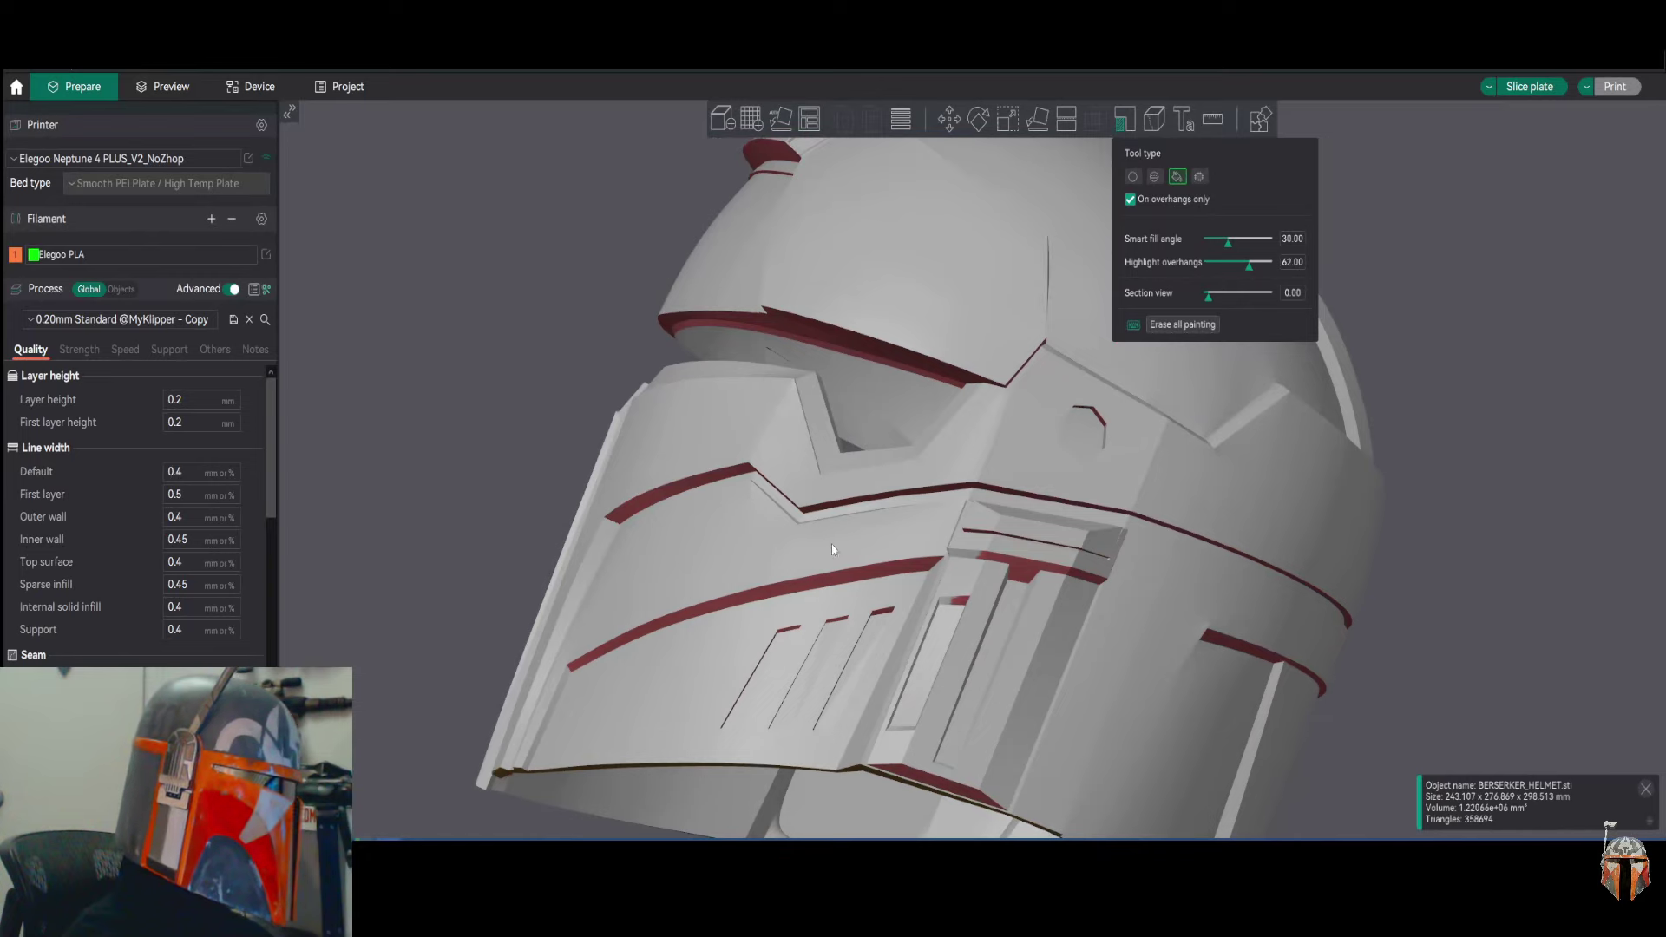
drag(1286, 605, 1061, 388)
drag(1430, 518, 1023, 366)
drag(1107, 512, 1411, 578)
scroll(1279, 584, down, 2)
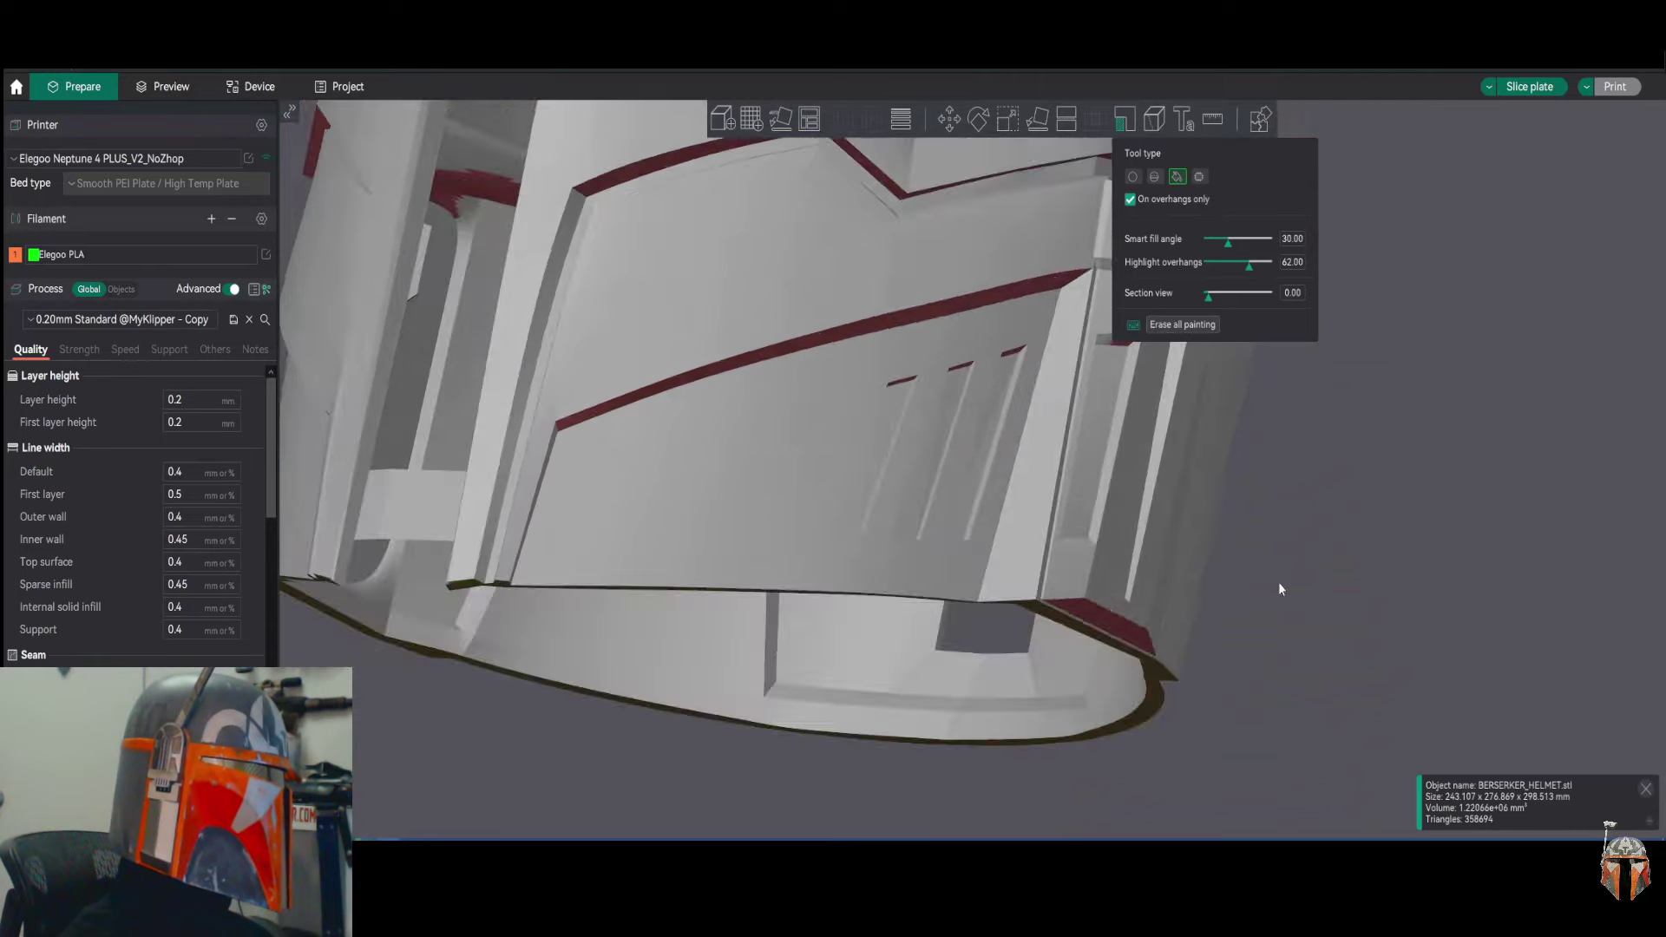
scroll(1129, 625, down, 2)
right_drag(338, 564, 492, 677)
drag(492, 677, 674, 643)
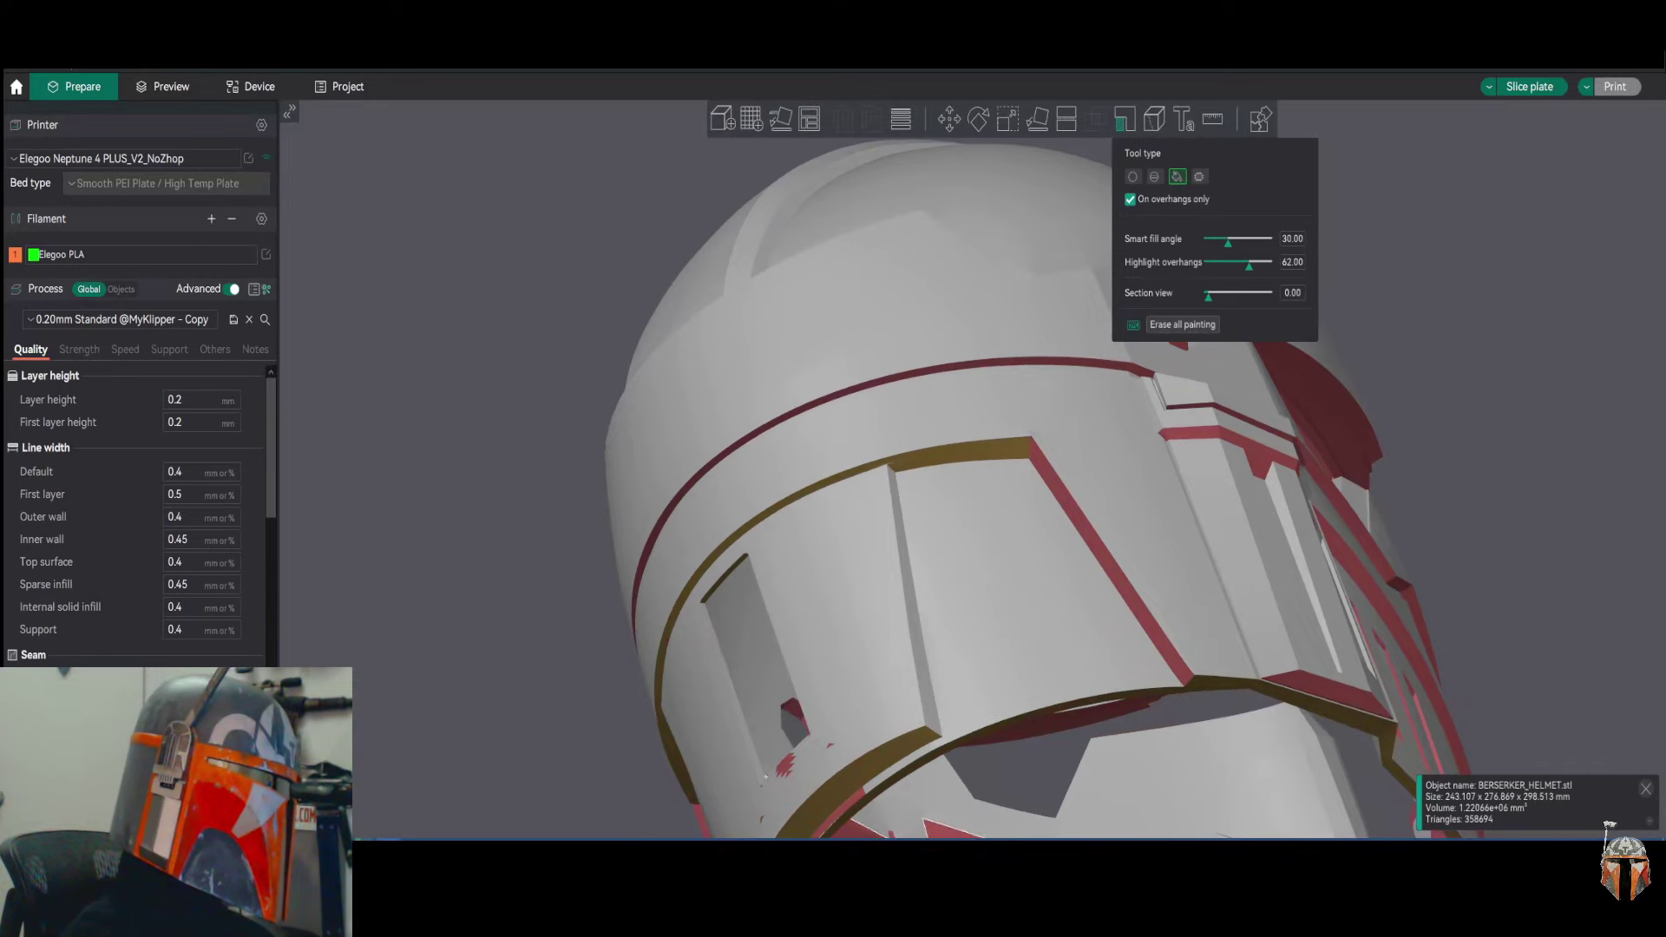
Paint supports with smart fill onto the inner edge above the visor opening, finishing the support painting.
drag(1517, 624, 1316, 495)
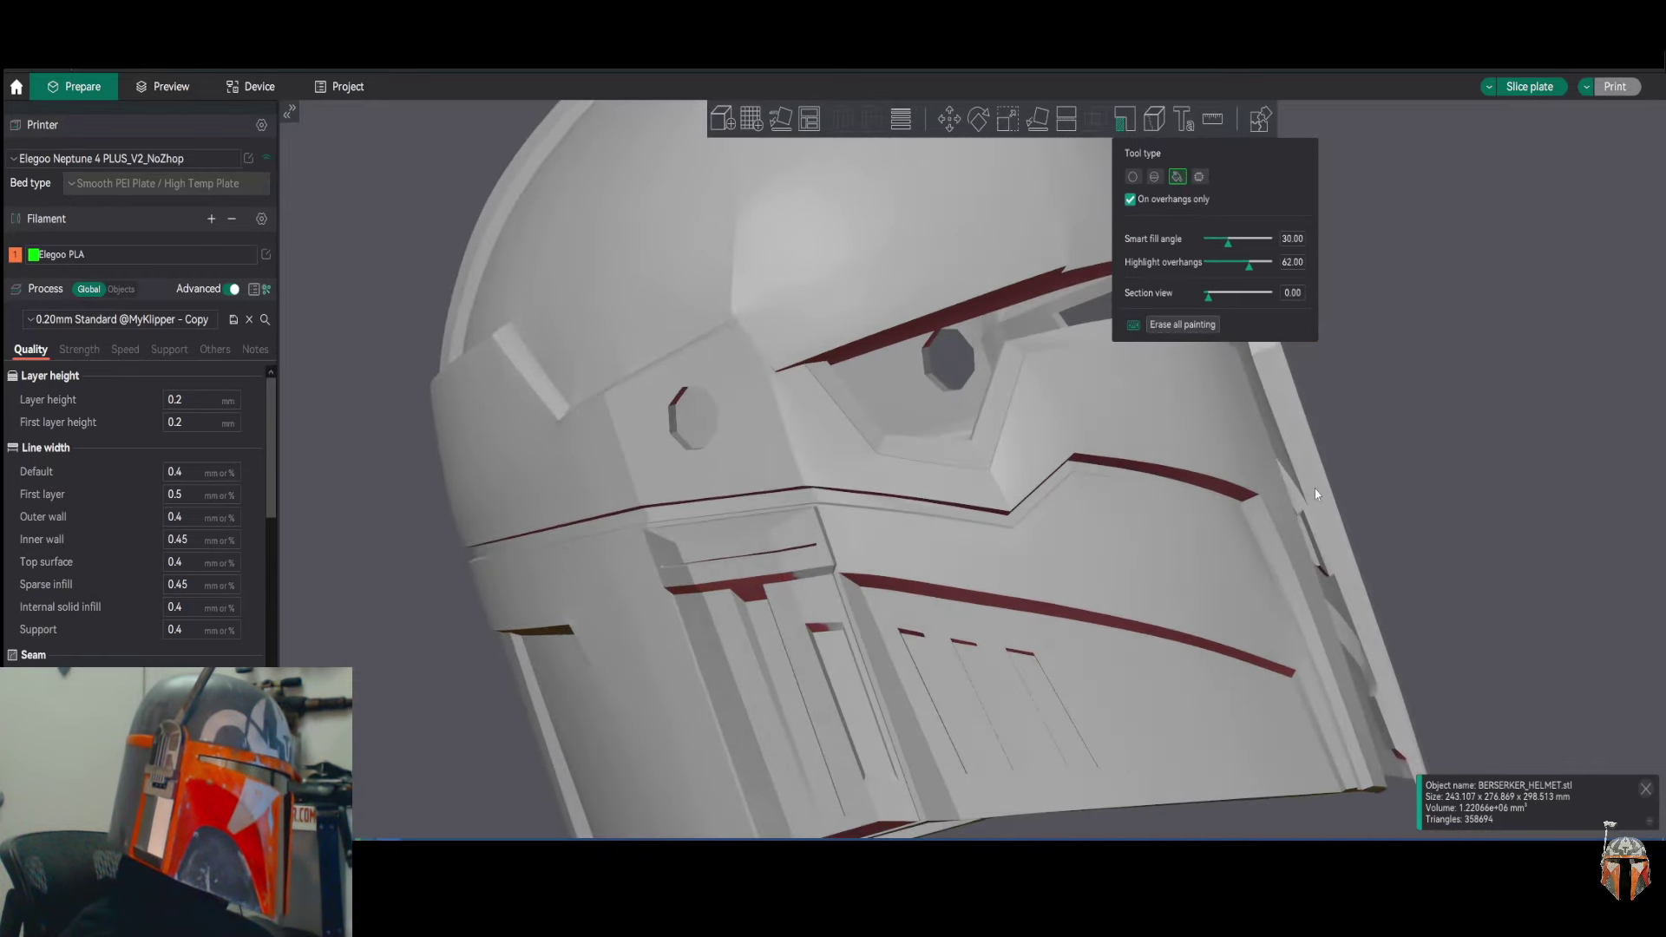
right_drag(1422, 439, 1268, 594)
drag(1268, 593, 1272, 583)
scroll(1176, 452, up, 4)
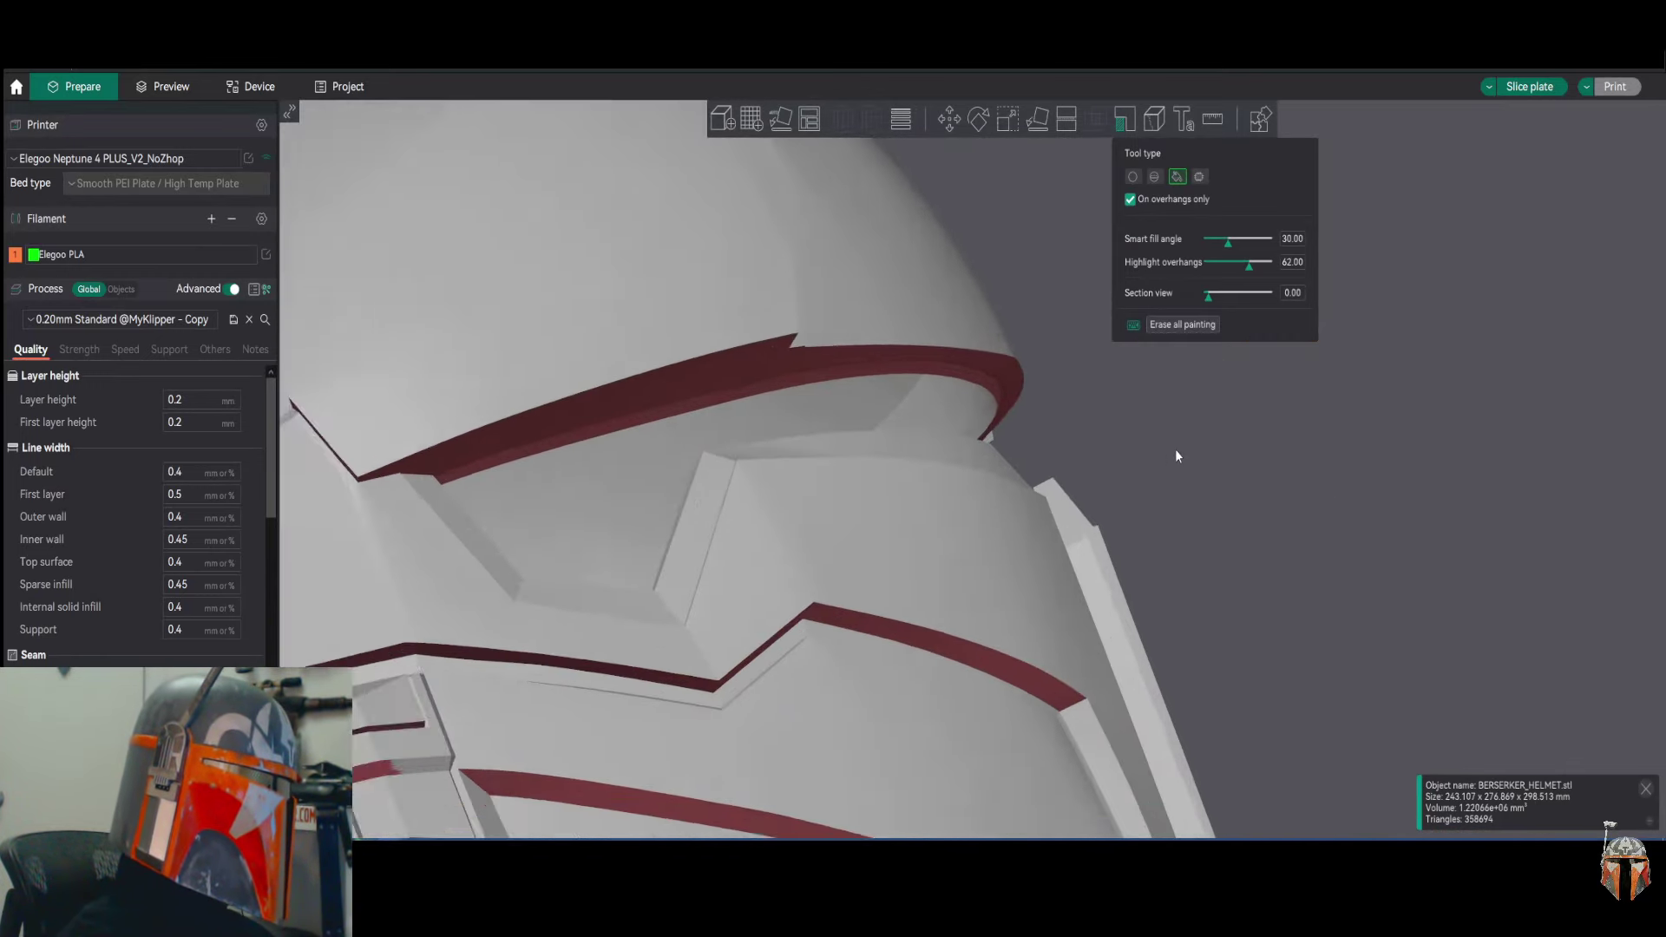
scroll(1081, 432, up, 2)
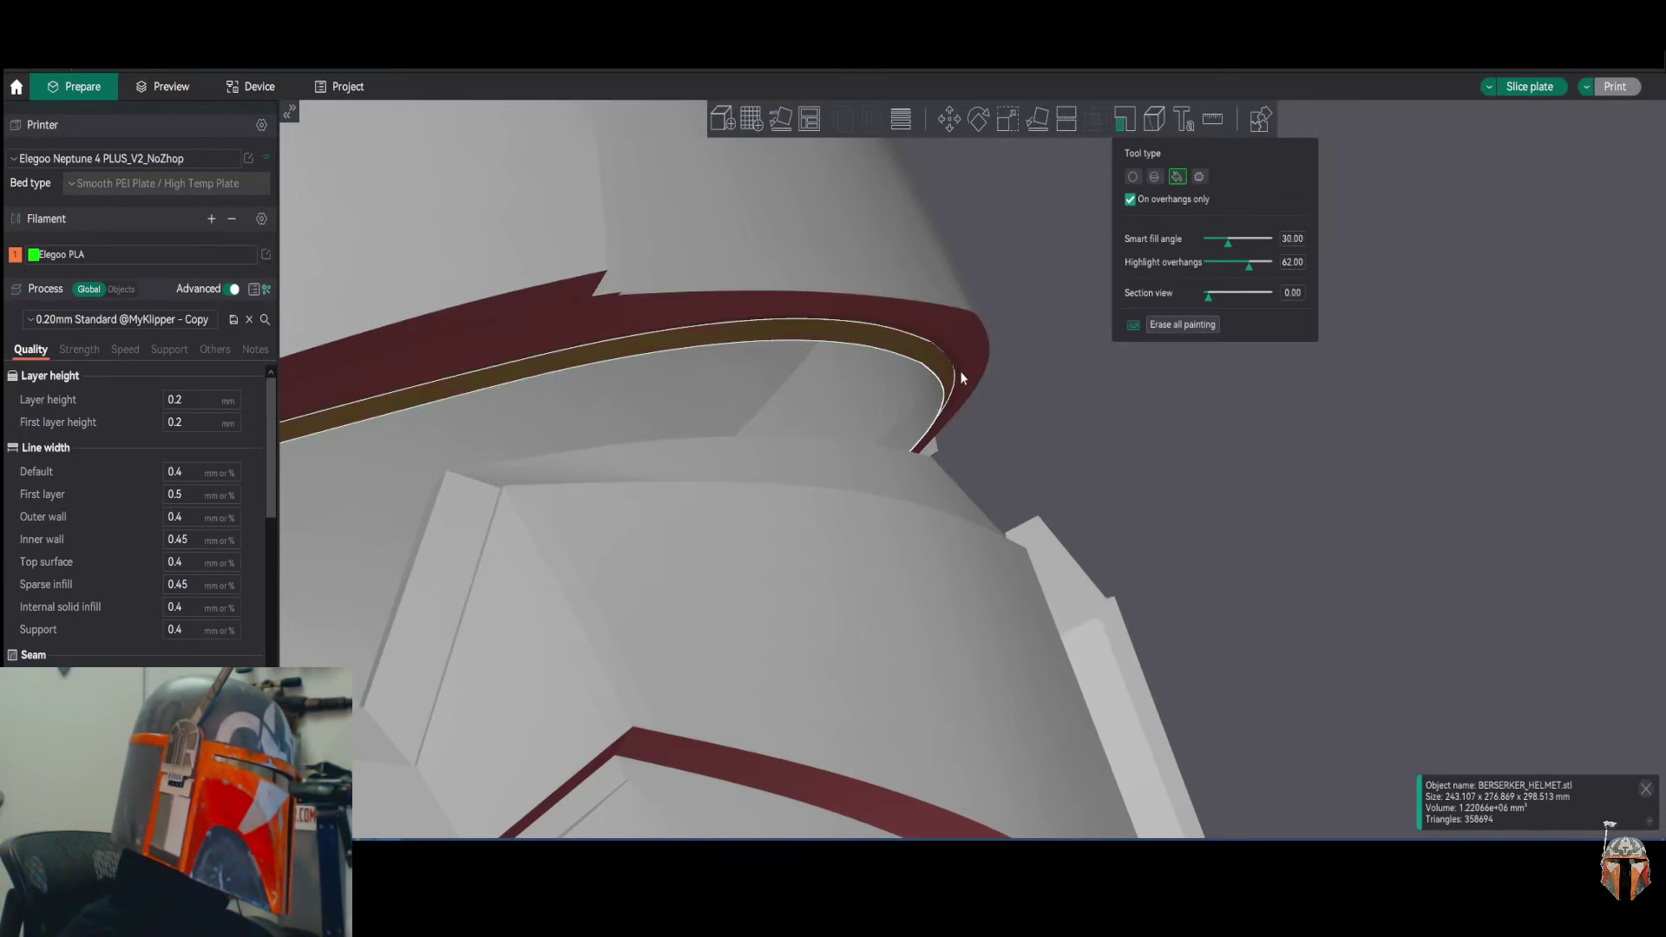
scroll(1083, 420, down, 3)
drag(1083, 420, 788, 360)
scroll(1144, 420, down, 3)
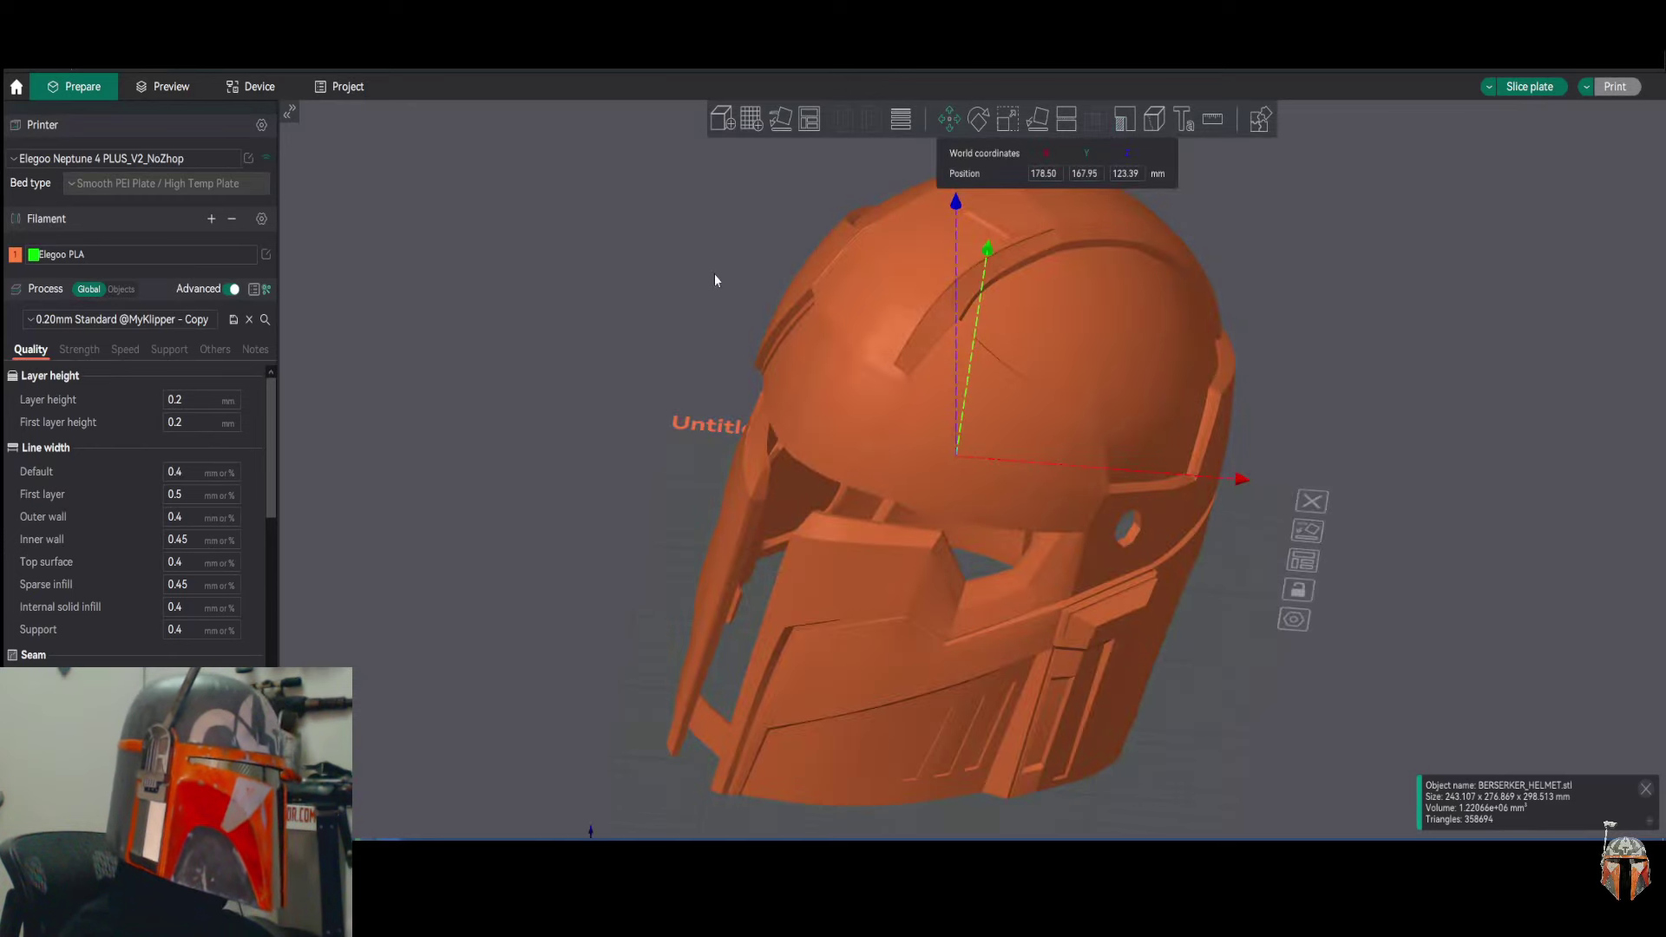
mouse_move(586, 306)
mouse_down()
mouse_move(591, 326)
mouse_move(552, 289)
mouse_move(589, 319)
mouse_up()
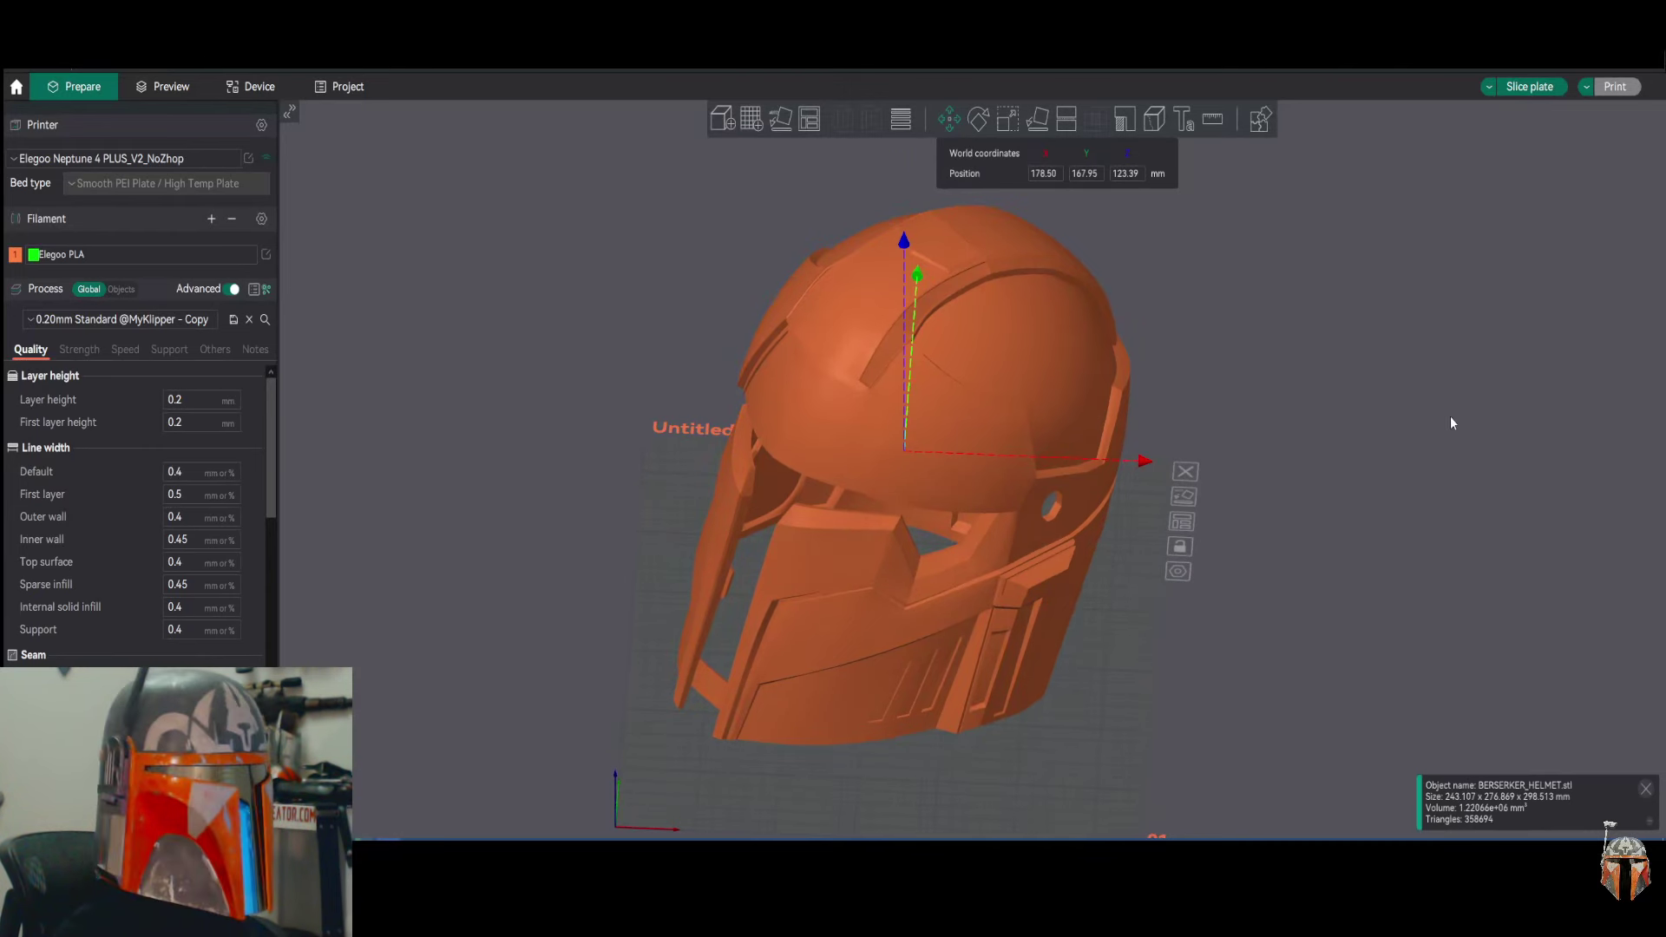
drag(1415, 327, 1302, 358)
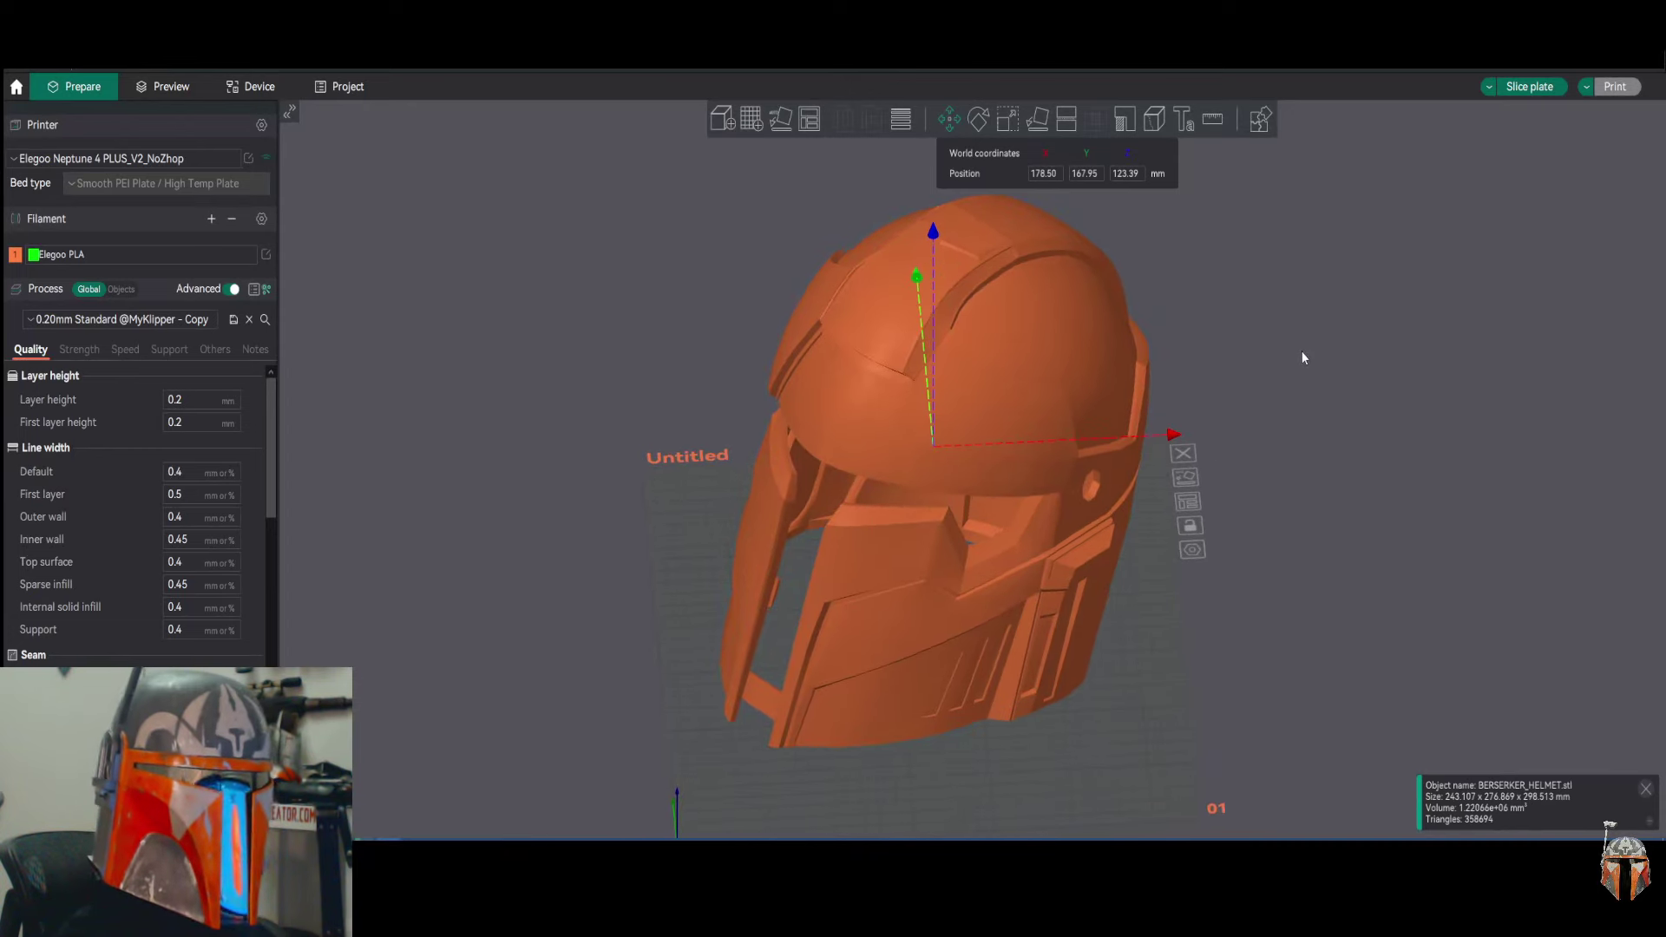
Reopen support painting to check the painted overhangs on the helmet's underside and back, and close it without changes.
drag(1302, 357, 1325, 304)
scroll(1325, 304, up, 3)
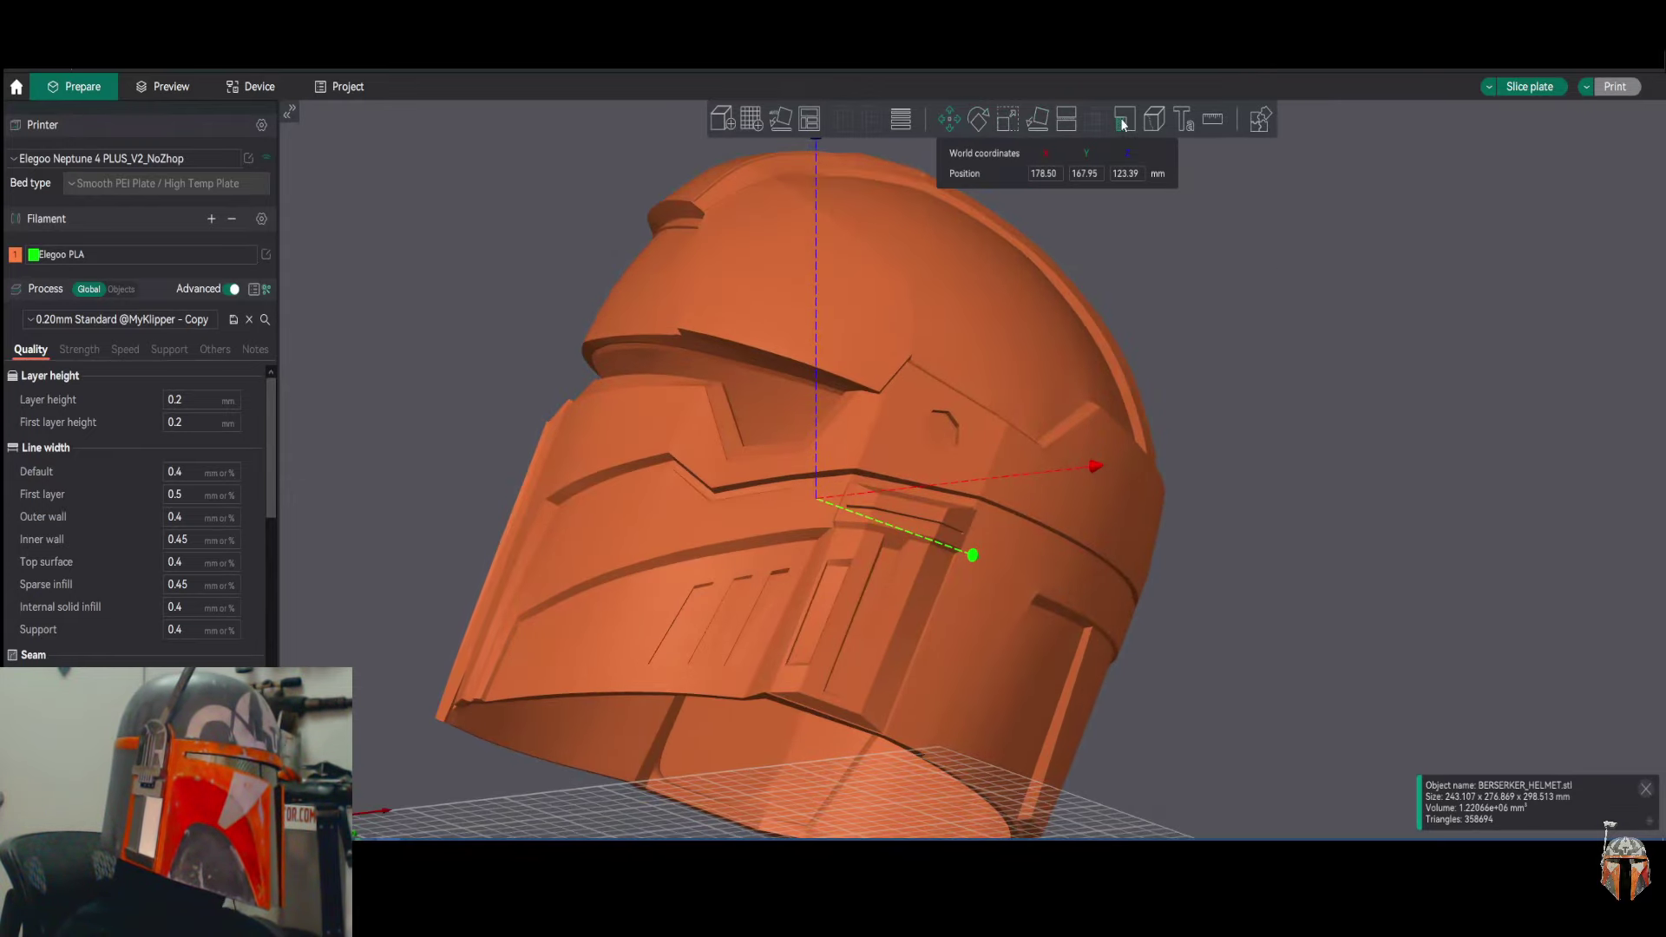
click(1123, 121)
mouse_move(1311, 455)
mouse_down()
mouse_move(1351, 368)
mouse_move(1265, 398)
mouse_up()
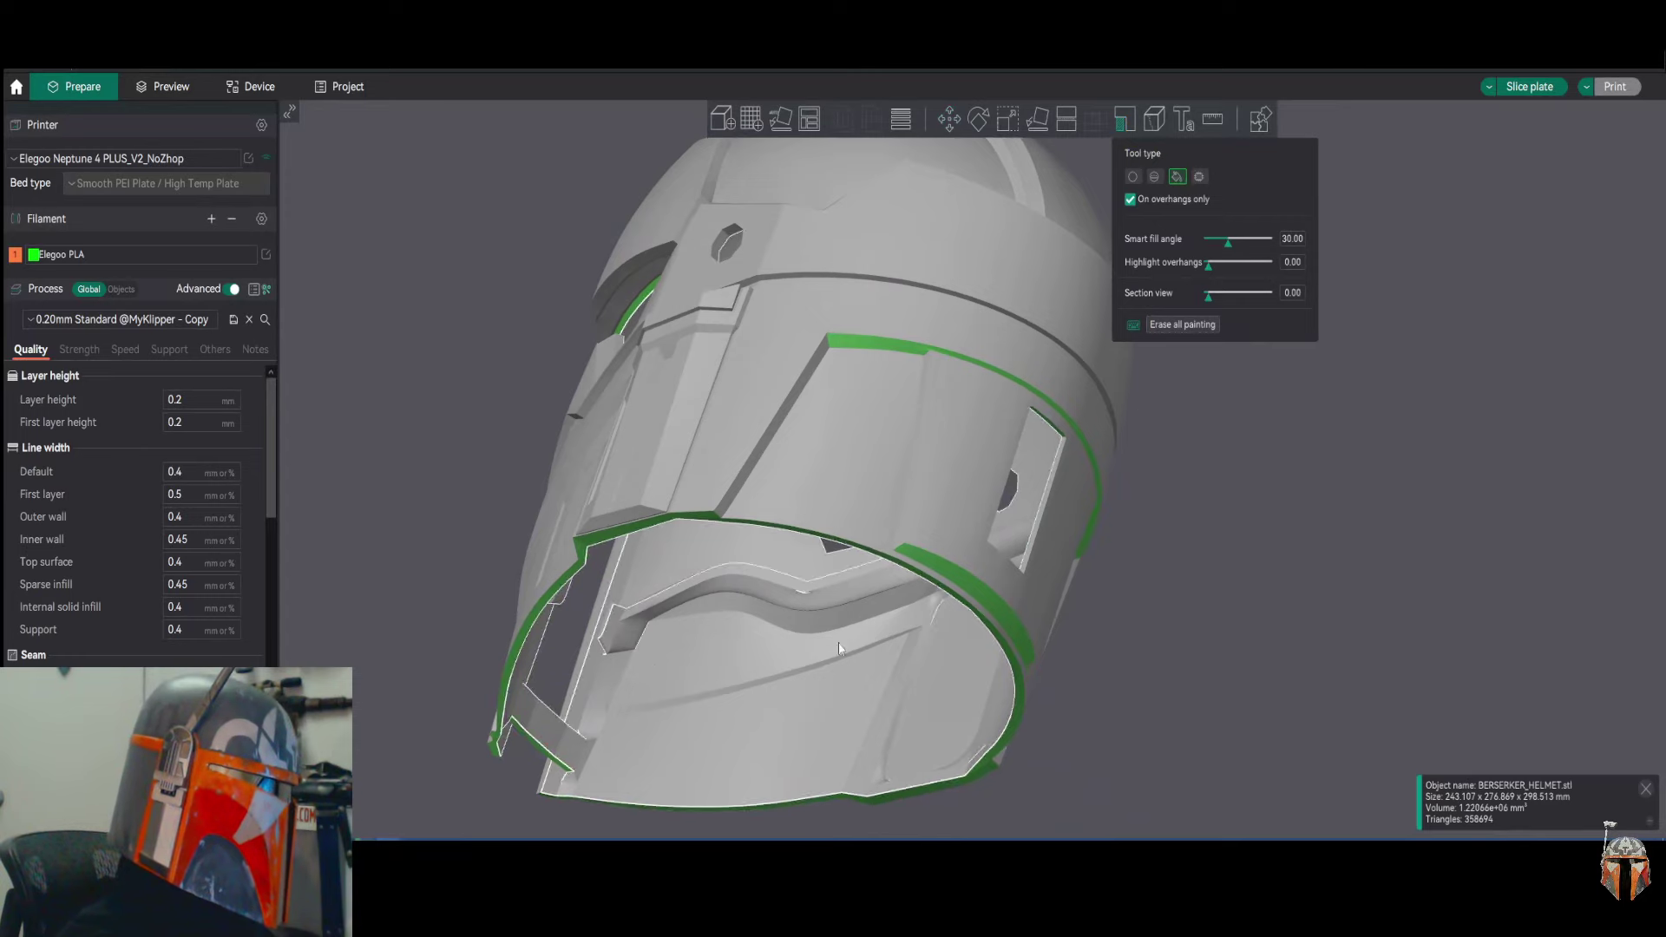
drag(1231, 685, 1299, 585)
click(950, 121)
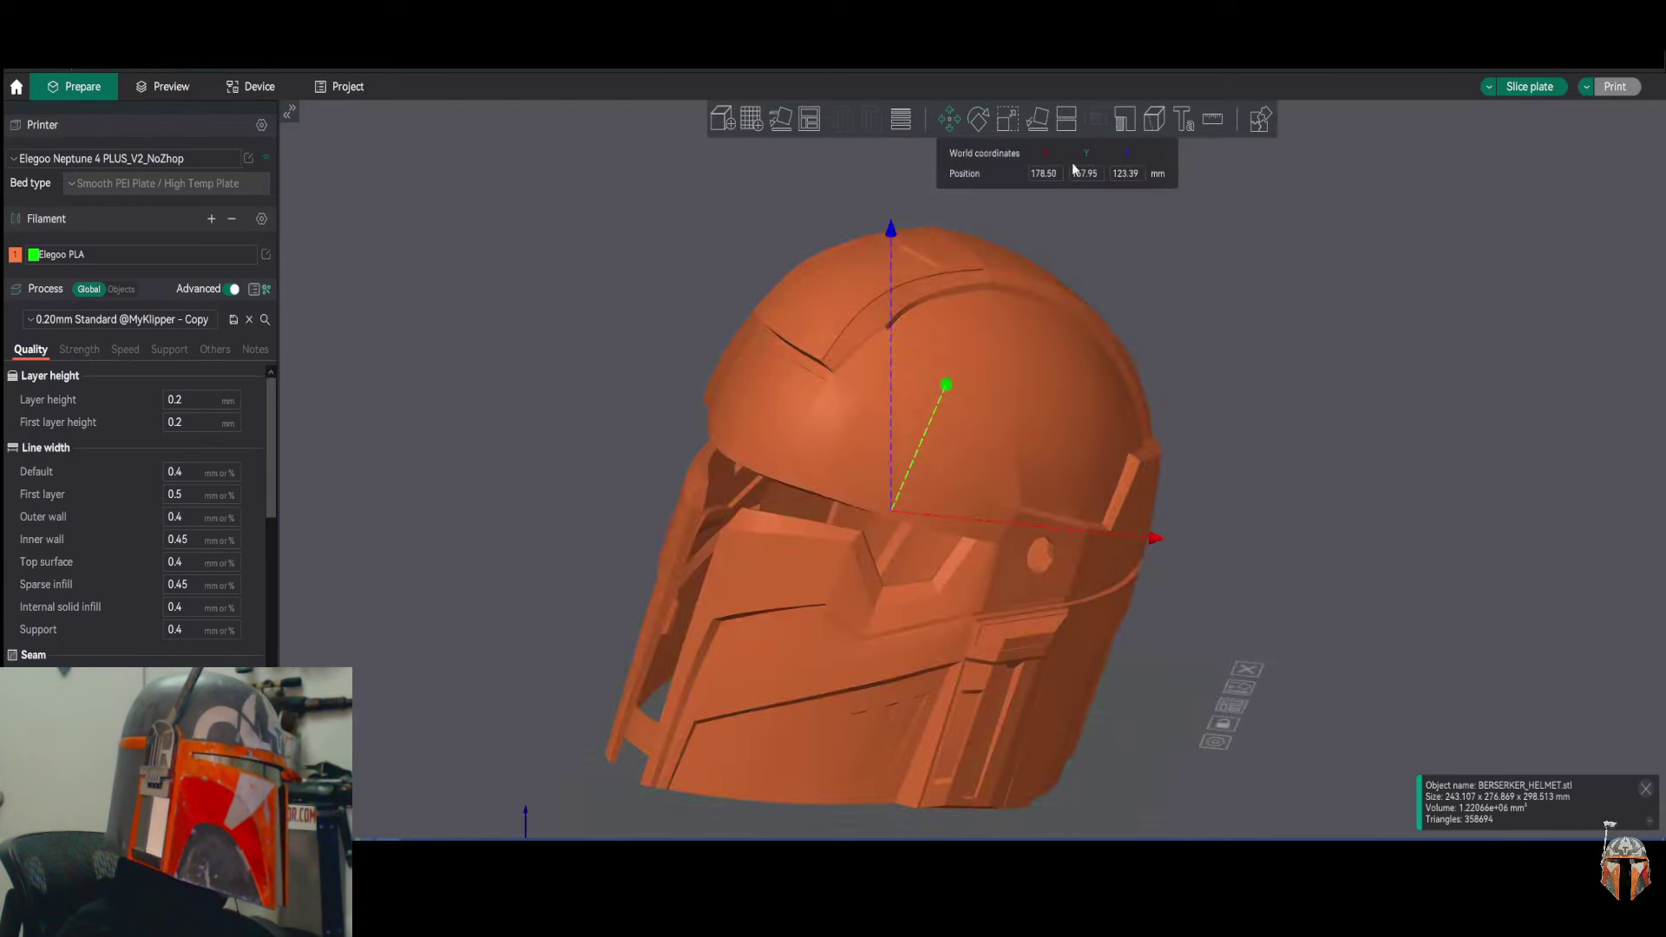
Slice the plate and examine the generated supports around the helmet's rim and inside the dome from below.
click(1529, 90)
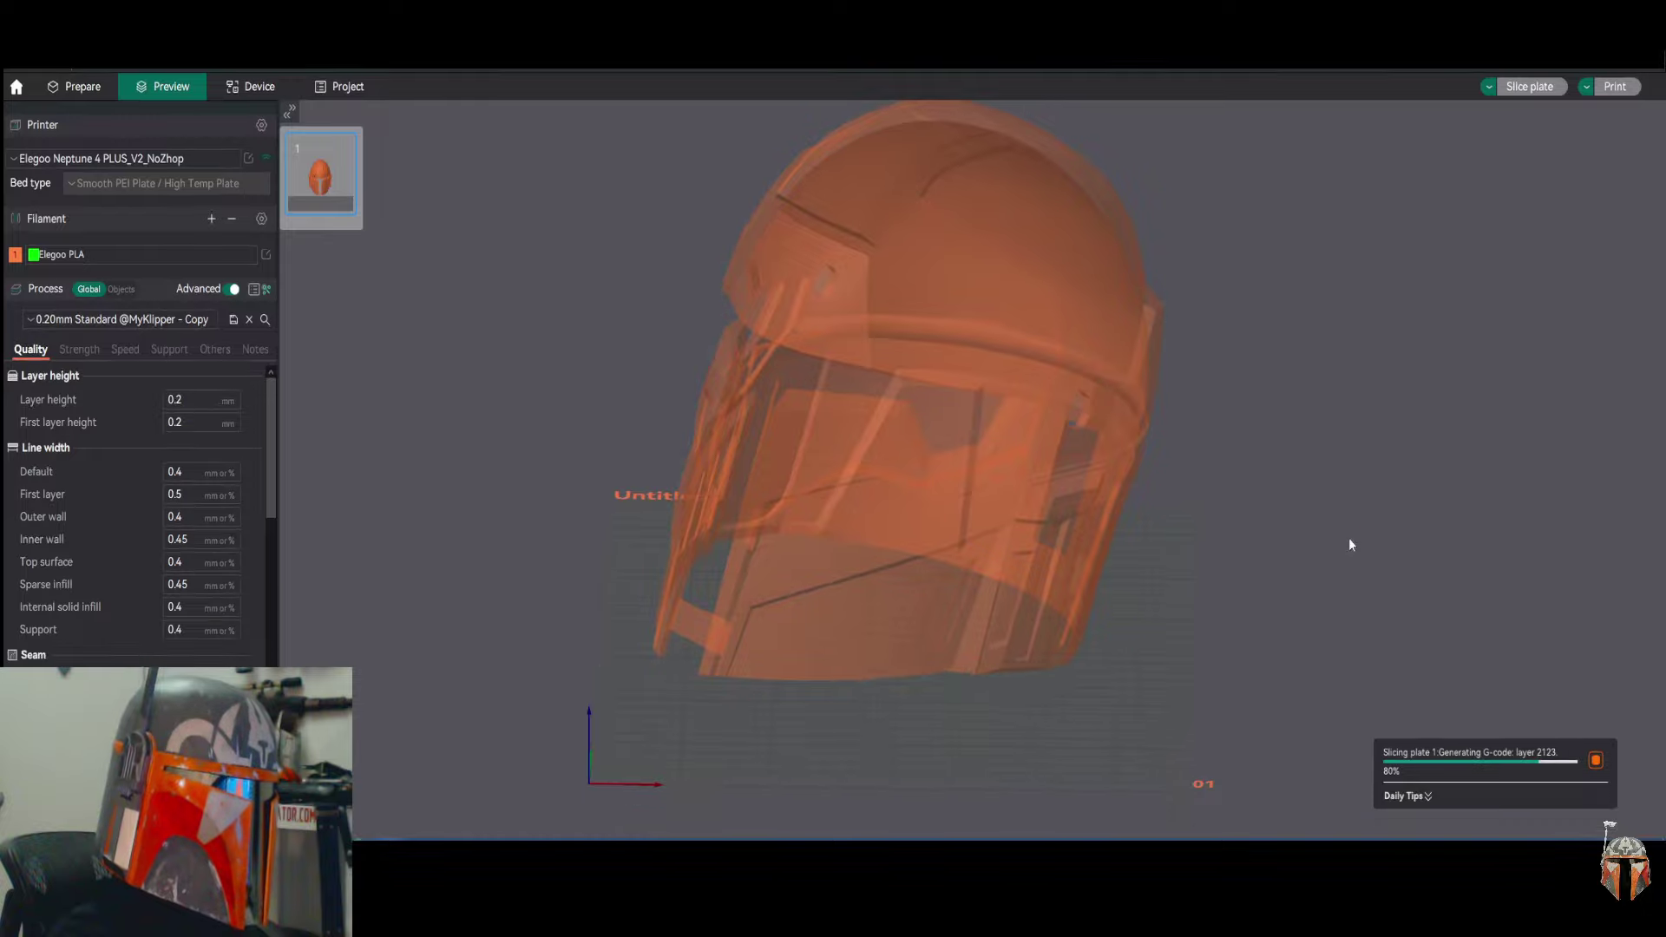
right_drag(1264, 531, 1206, 536)
drag(1205, 537, 1262, 512)
drag(1292, 505, 1100, 472)
scroll(871, 439, up, 5)
mouse_move(1359, 572)
mouse_down()
mouse_move(1356, 600)
mouse_move(1352, 587)
mouse_up()
scroll(797, 494, down, 2)
drag(1266, 666, 1250, 642)
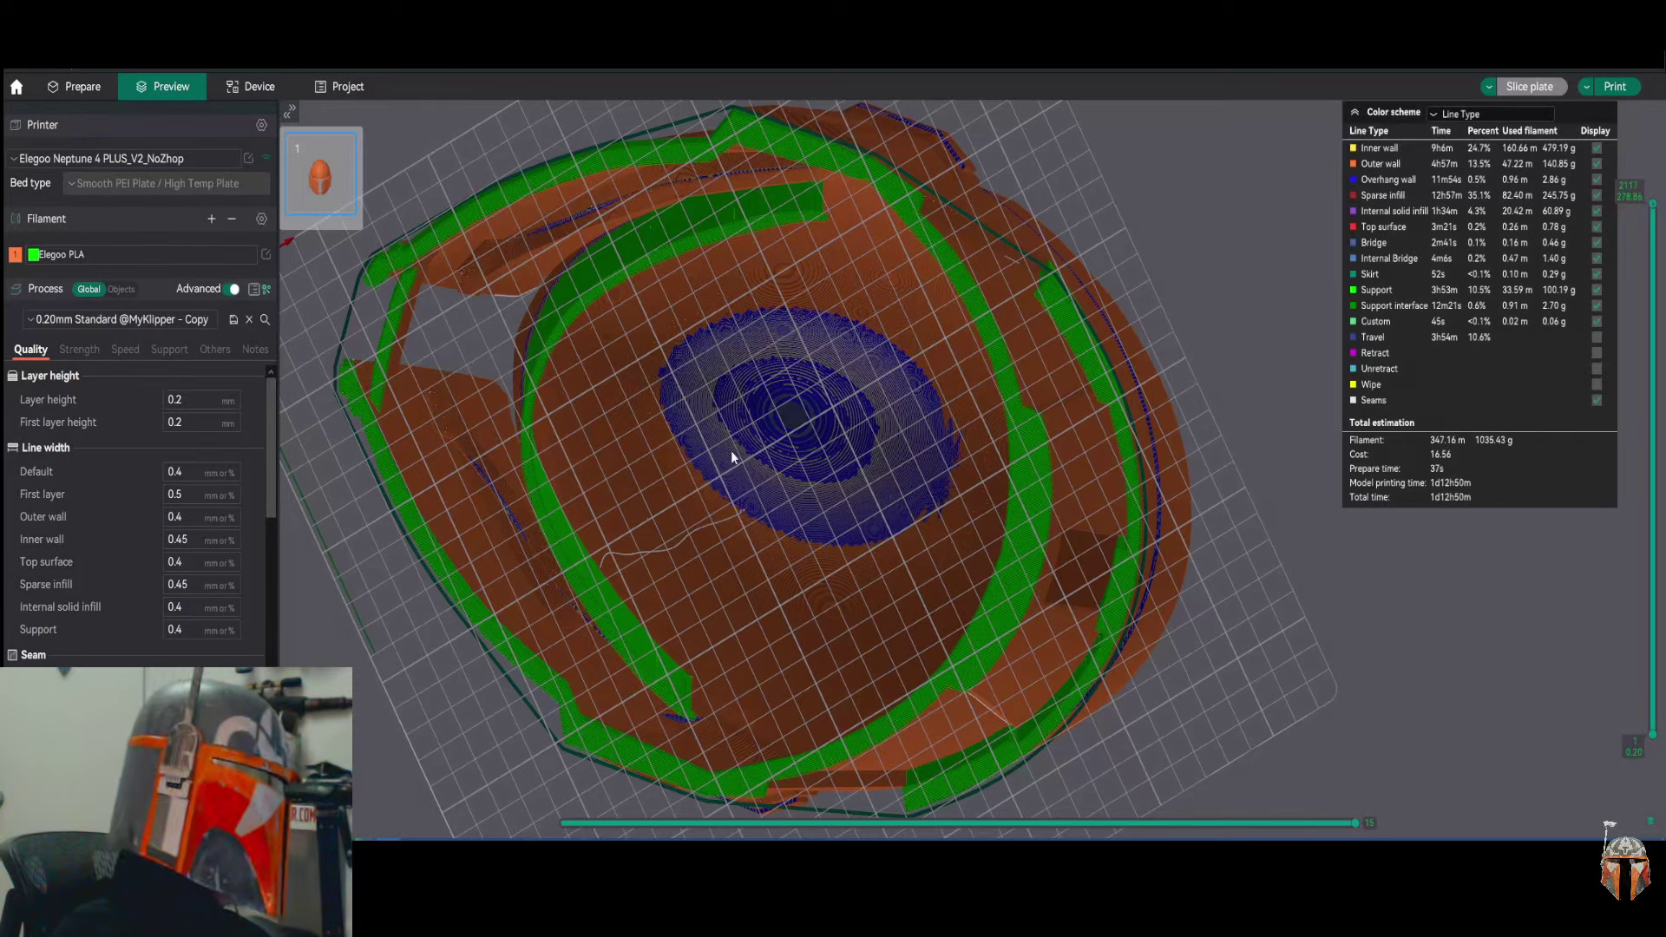
mouse_move(1158, 299)
mouse_down()
mouse_move(1198, 275)
mouse_move(1168, 289)
mouse_up()
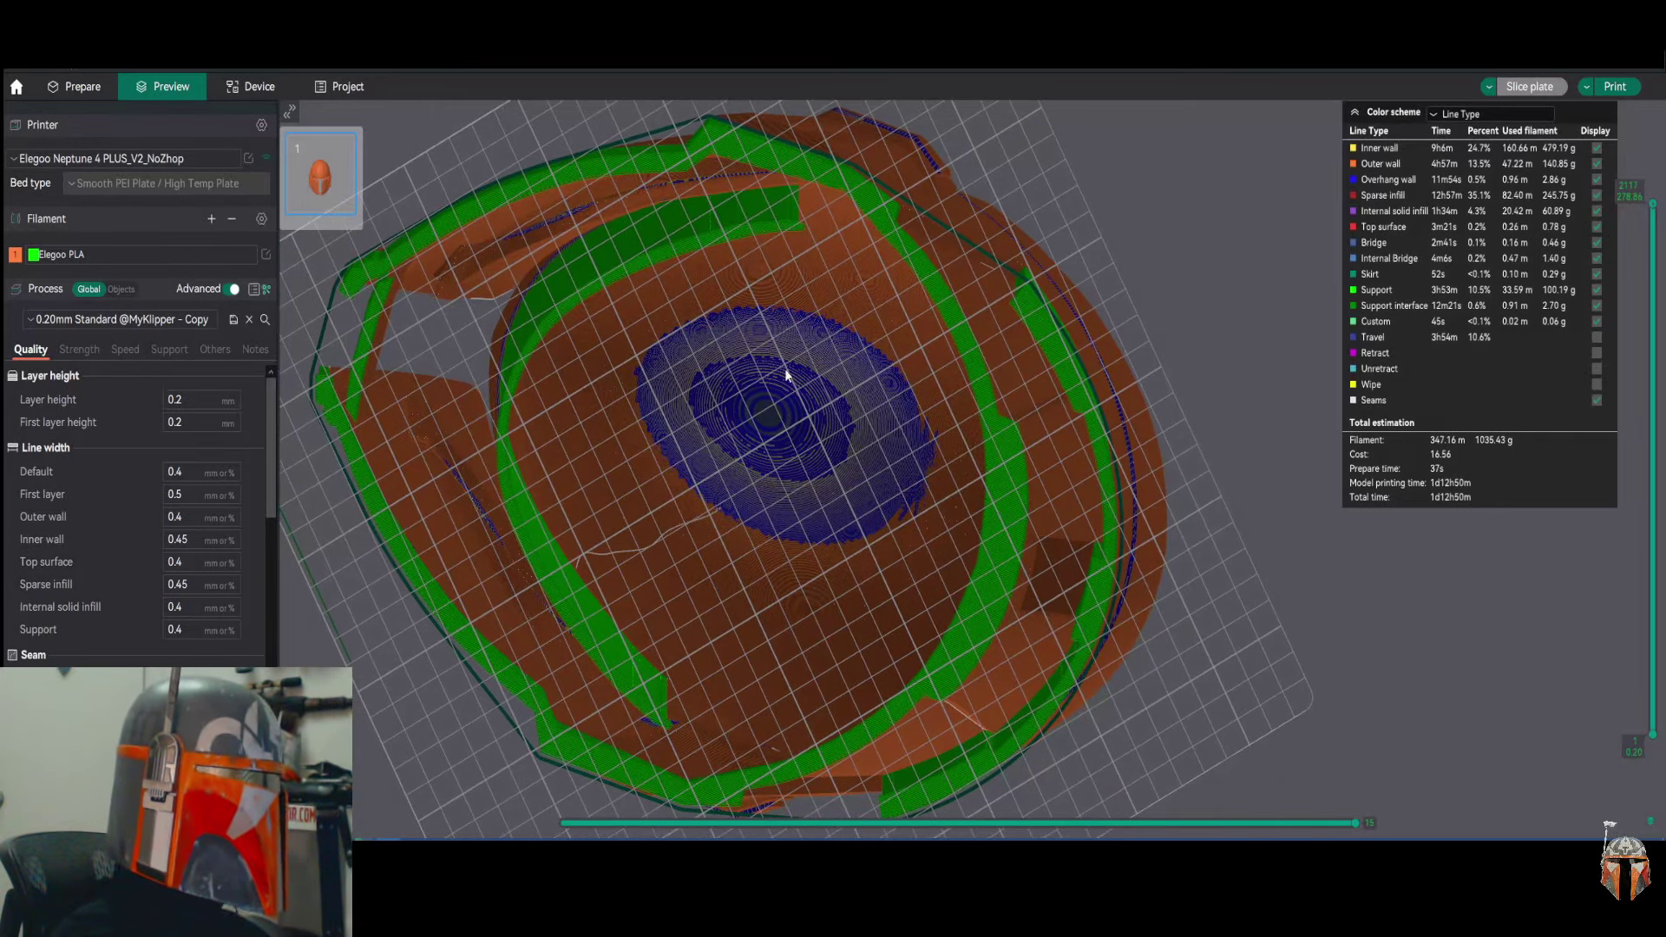
mouse_move(1134, 243)
mouse_down()
mouse_move(1164, 231)
mouse_move(1108, 305)
mouse_move(1139, 371)
mouse_move(1081, 359)
mouse_move(1127, 342)
mouse_move(1128, 256)
mouse_up()
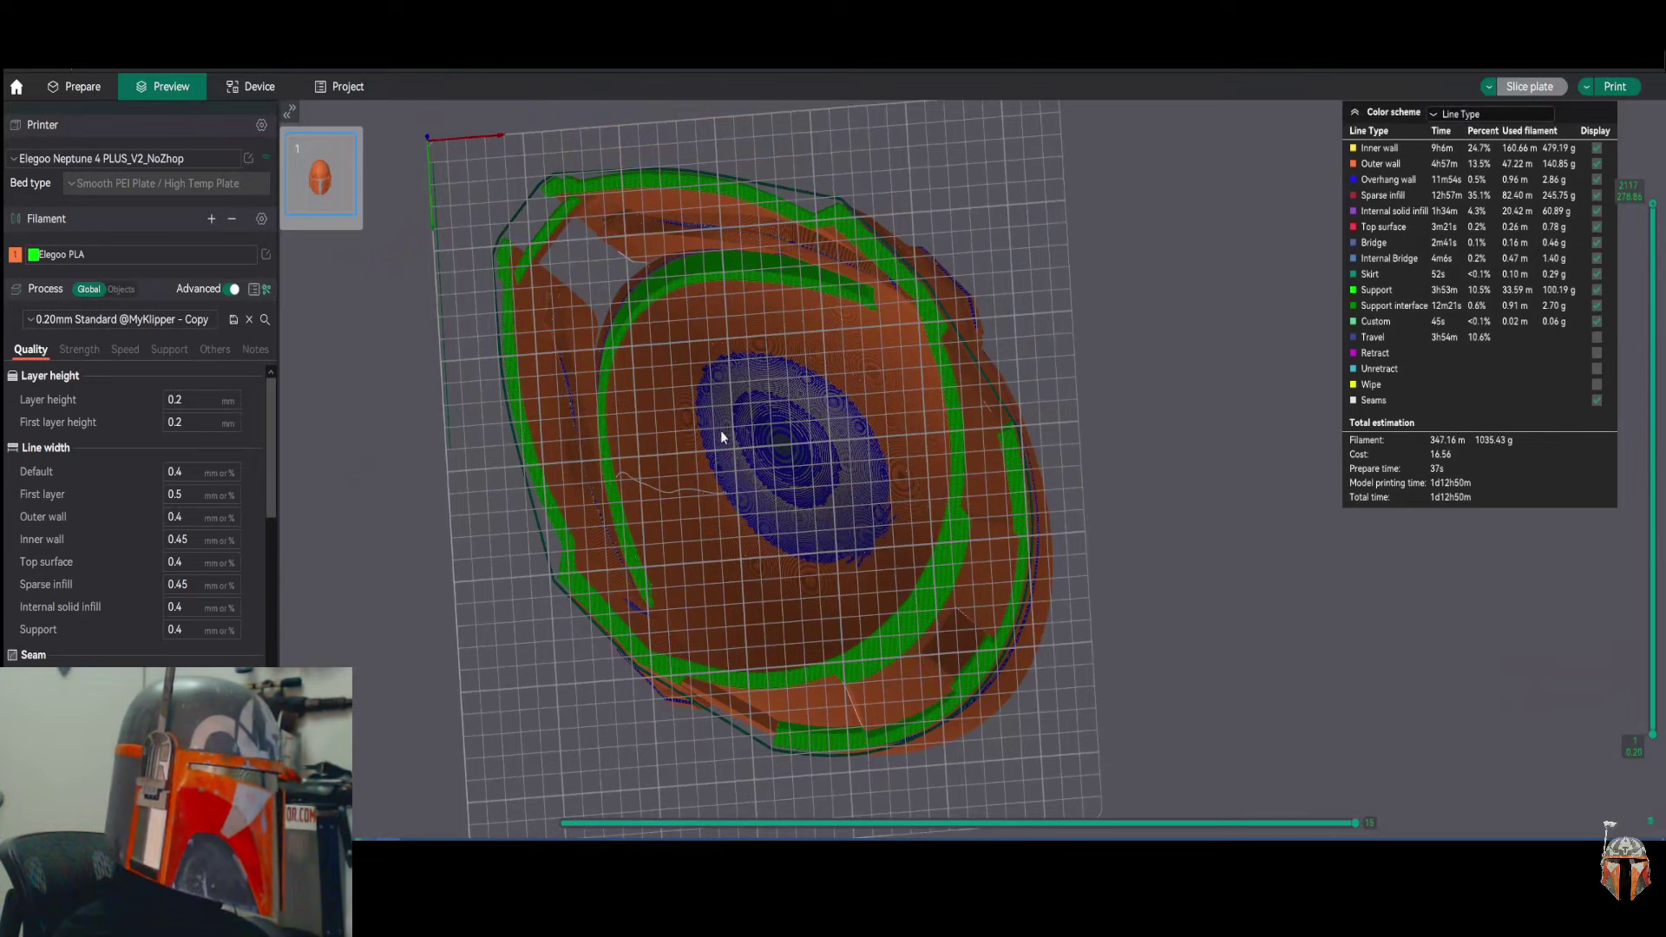
drag(1032, 422, 1150, 476)
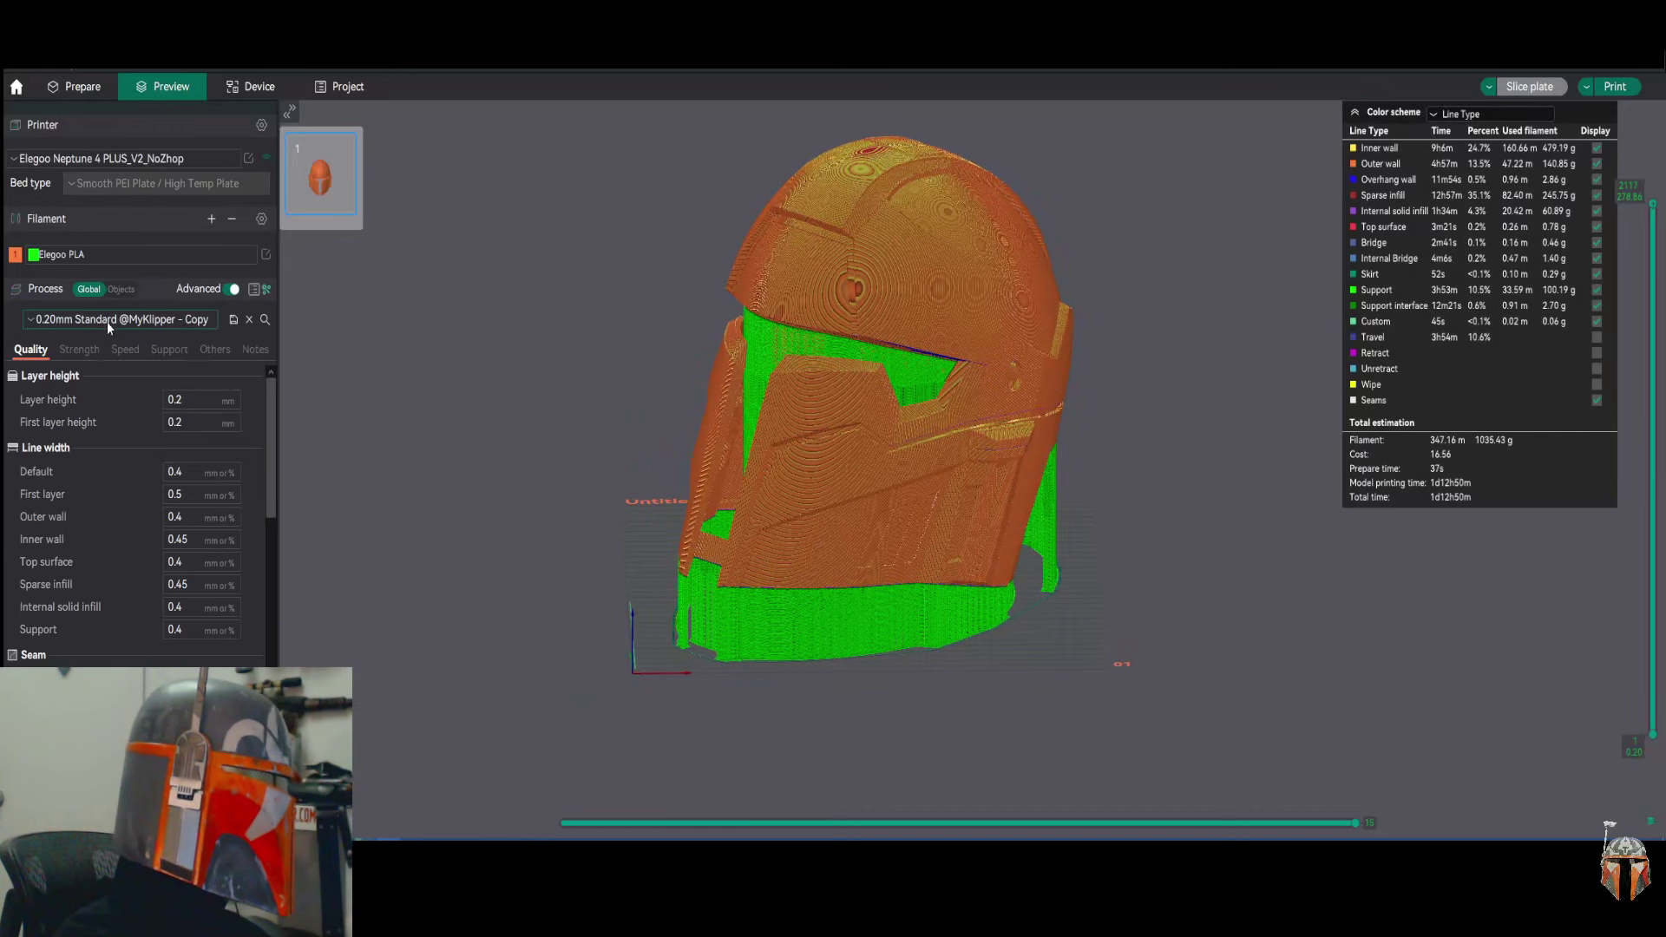
Review the support and raft settings of the current process profile against the sliced helmet.
click(172, 349)
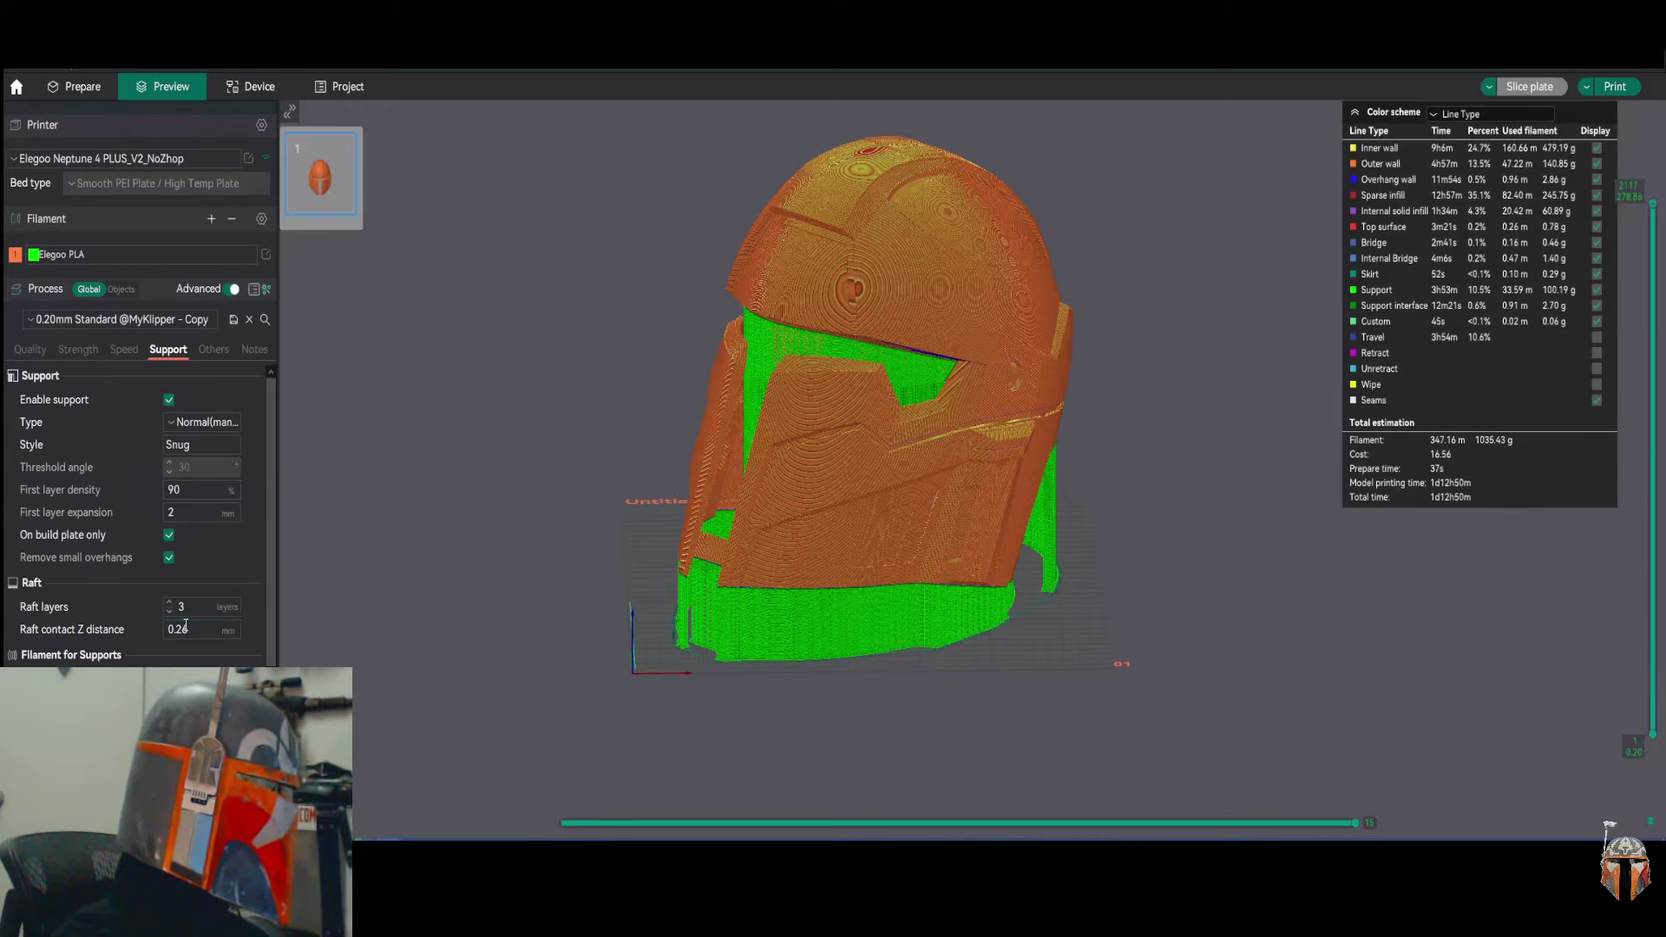
scroll(186, 625, down, 2)
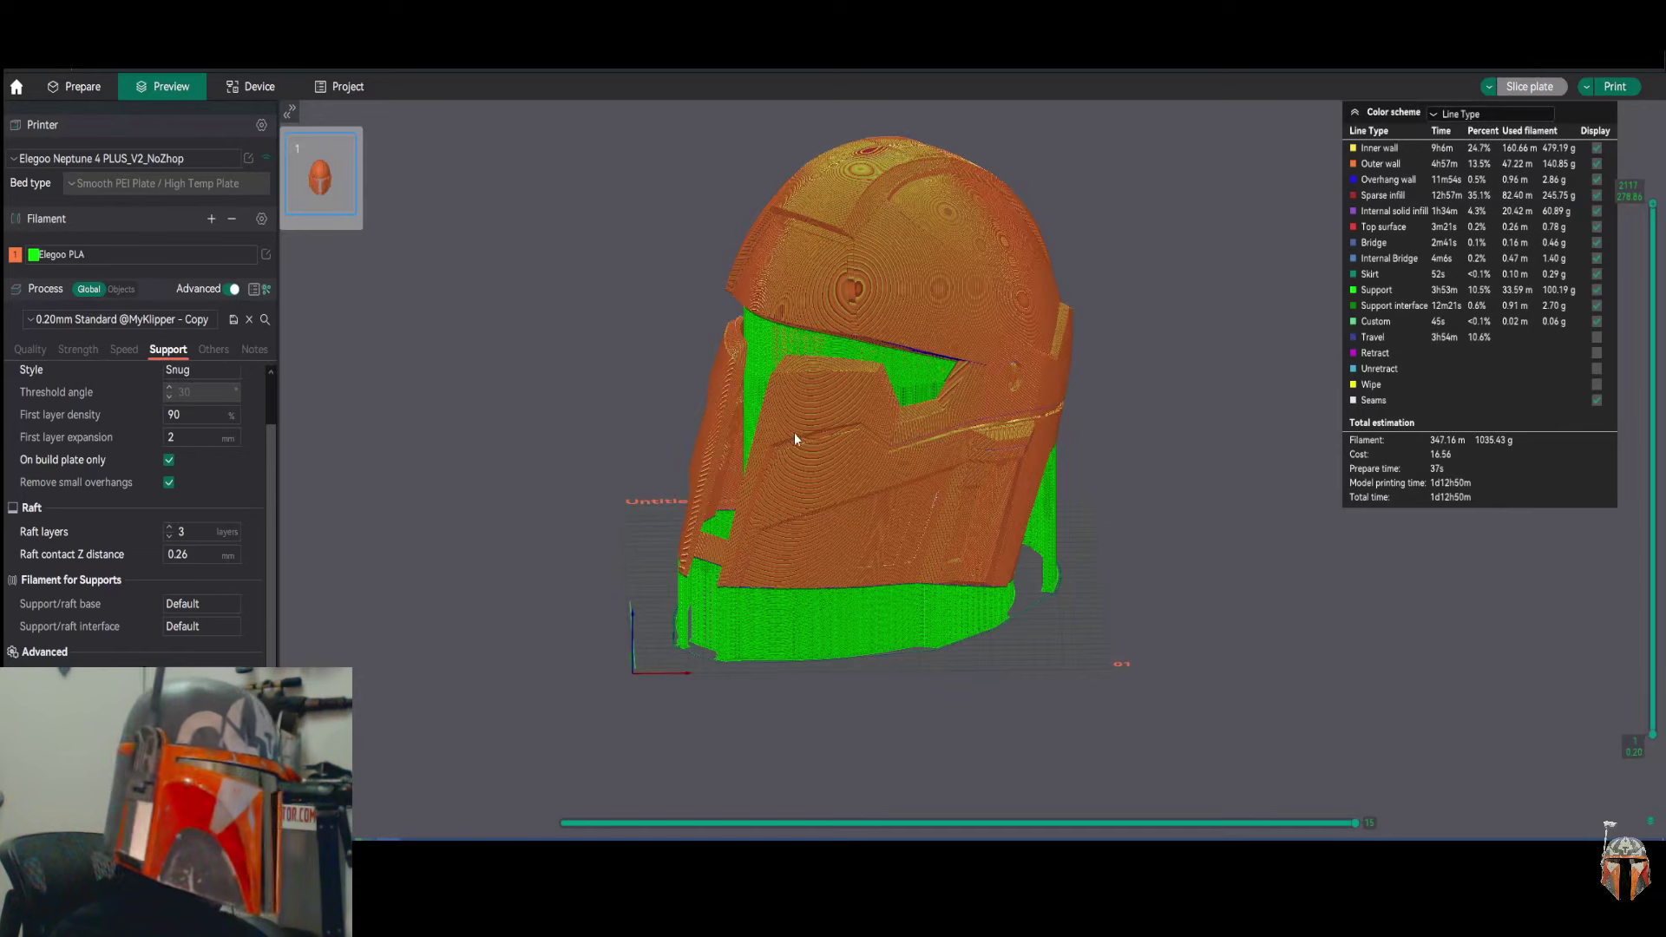
mouse_move(1149, 420)
mouse_down()
mouse_move(1101, 406)
mouse_move(1111, 435)
mouse_move(1138, 434)
mouse_move(1076, 405)
mouse_move(833, 409)
mouse_move(1030, 387)
mouse_move(1171, 473)
mouse_move(1201, 465)
mouse_move(1183, 469)
mouse_move(1239, 387)
mouse_move(1225, 403)
mouse_move(1248, 414)
mouse_move(1122, 387)
mouse_move(1082, 396)
mouse_move(1200, 408)
mouse_move(1193, 433)
mouse_move(1168, 381)
mouse_move(1150, 377)
mouse_move(1160, 358)
mouse_move(1212, 408)
mouse_move(1229, 357)
mouse_move(1220, 398)
mouse_move(1159, 414)
mouse_up()
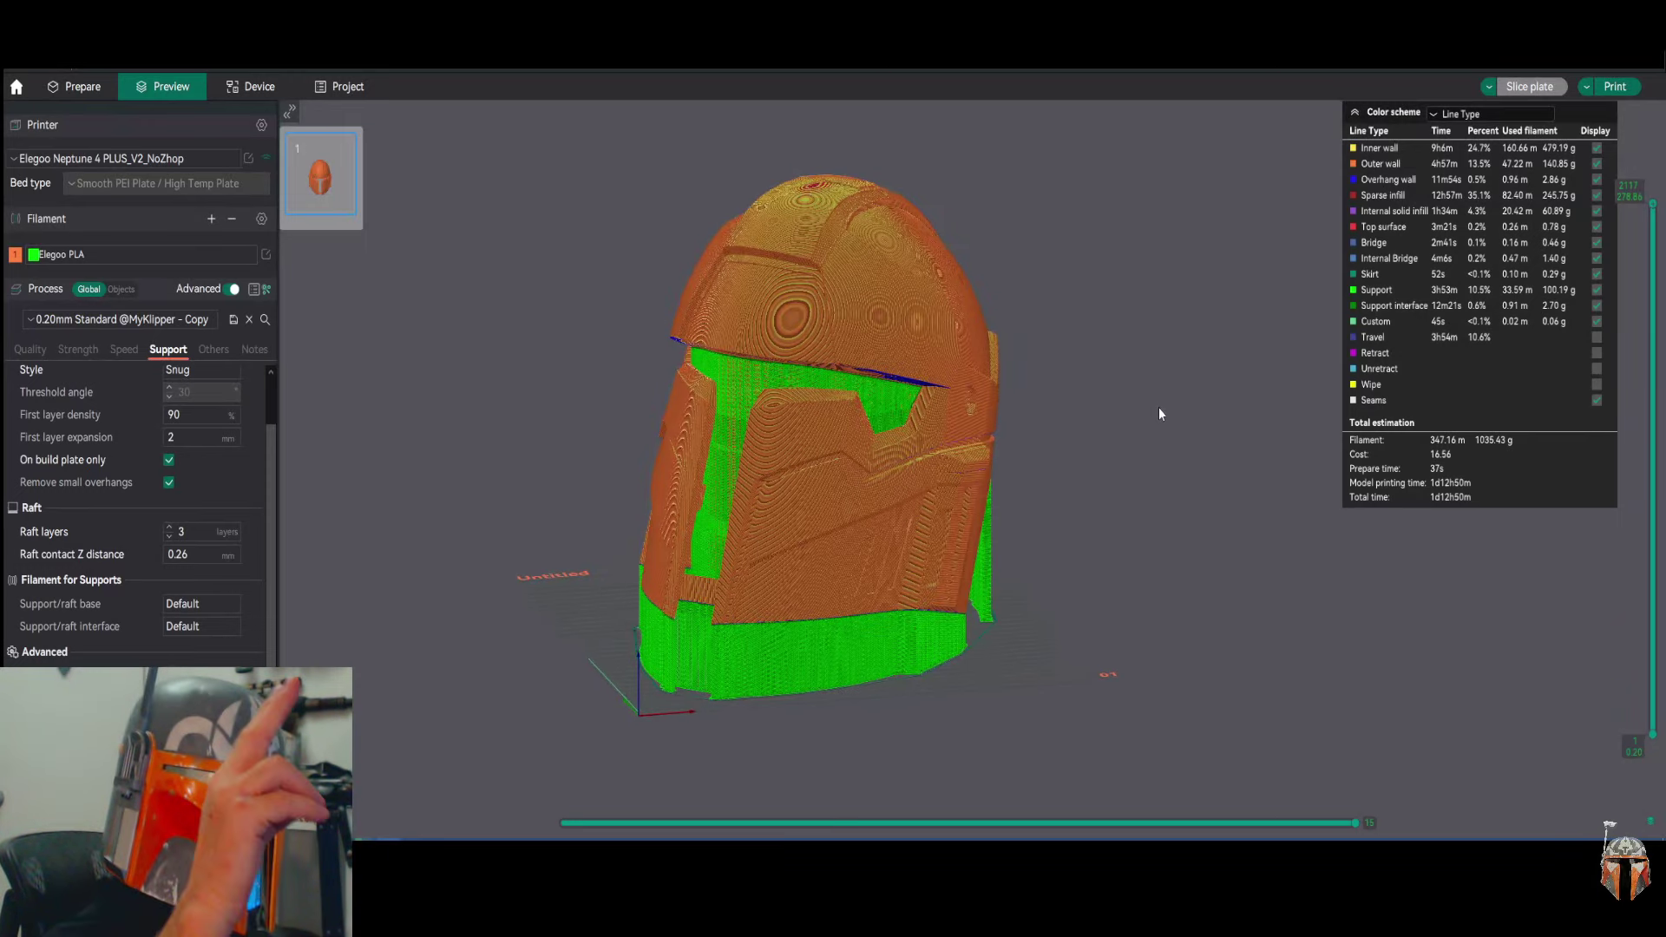